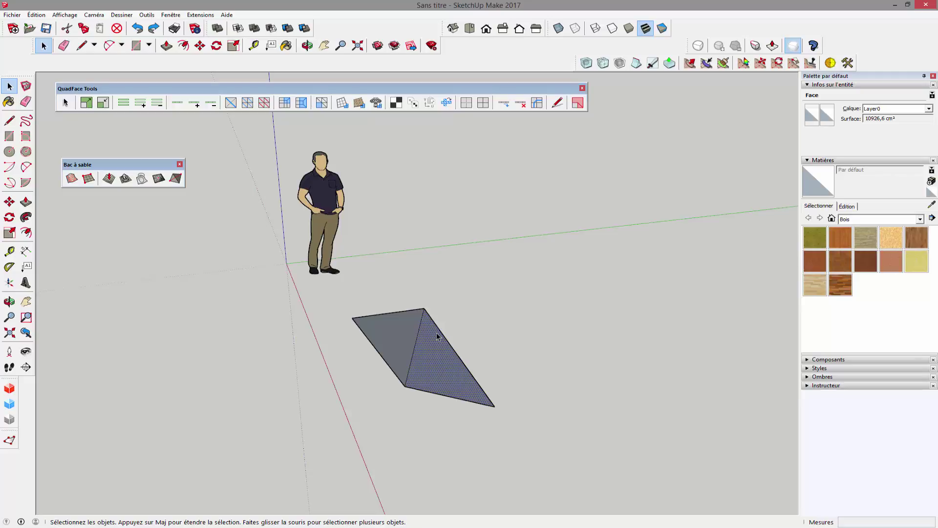
Try converting the two adjoining triangular faces into a single quad with QuadFace Tools and undo the conversion
triple_click(410, 357)
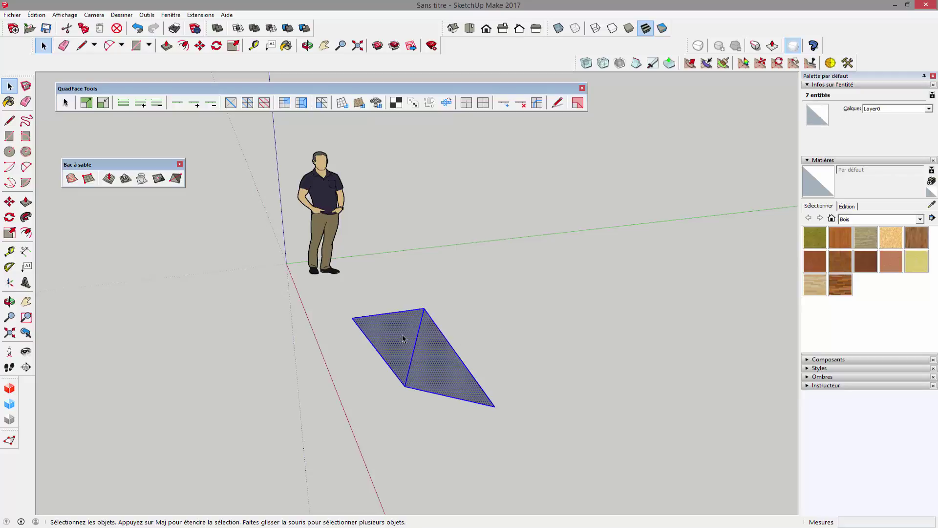
left_click(322, 107)
left_click(497, 403)
middle_click_drag(497, 402, 463, 353)
left_click(408, 340)
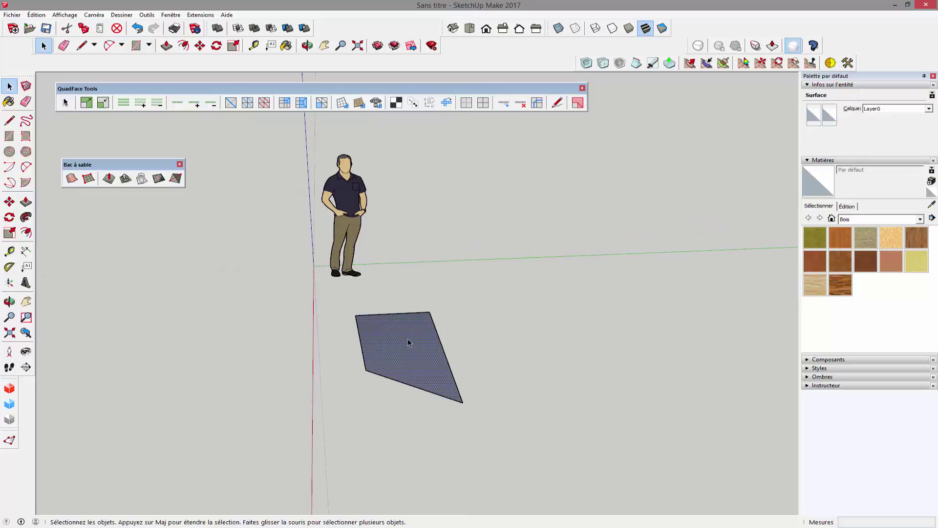
middle_click_drag(390, 417, 394, 285)
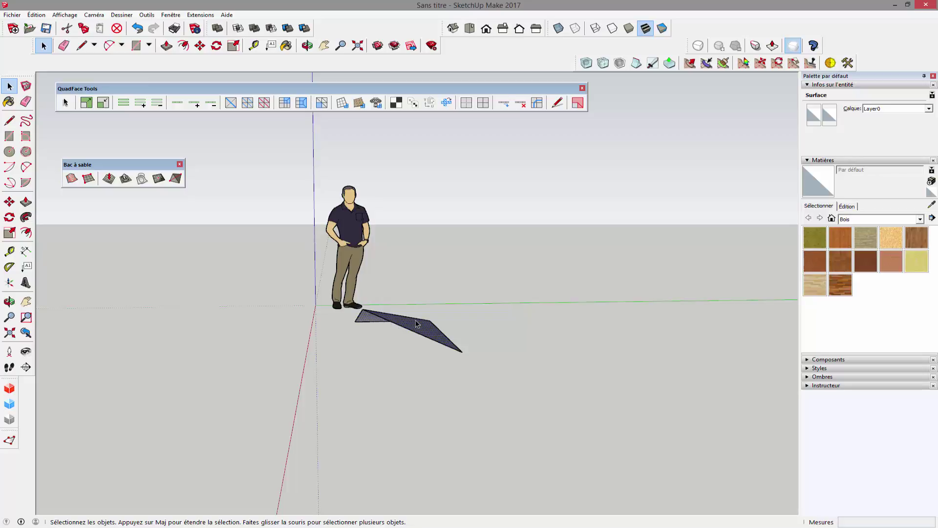
middle_click_drag(417, 293, 419, 334)
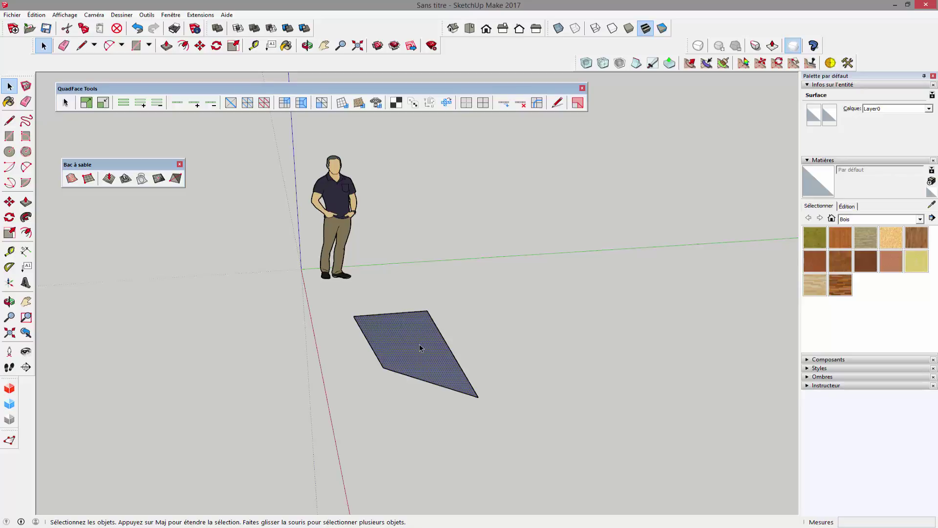
key("ctrl+z")
key("ctrl+z")
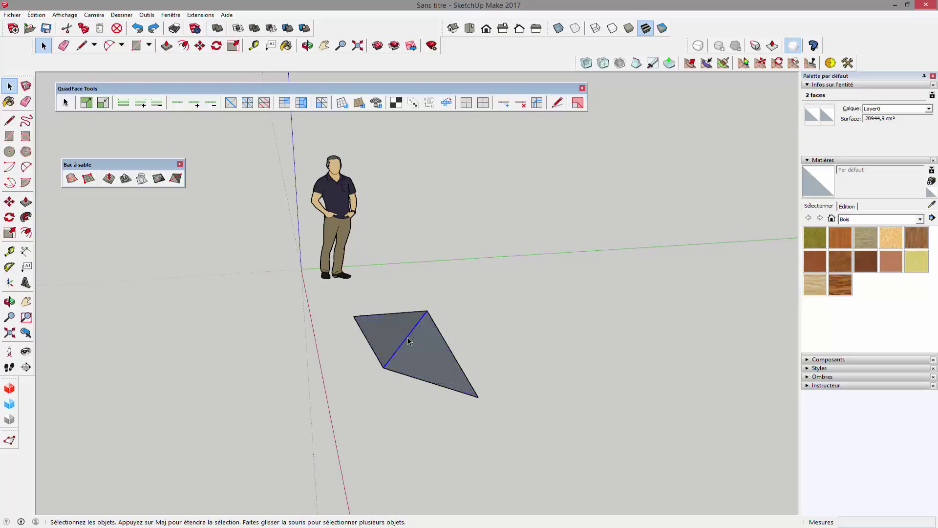
Try smoothing away the diagonal edge between the two triangles with the Eraser and undo it
left_click(410, 341)
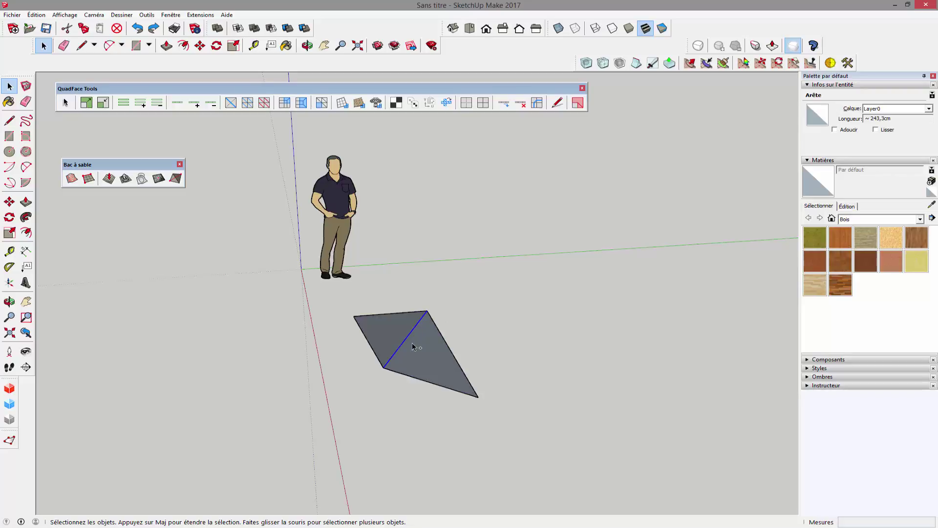
key("e")
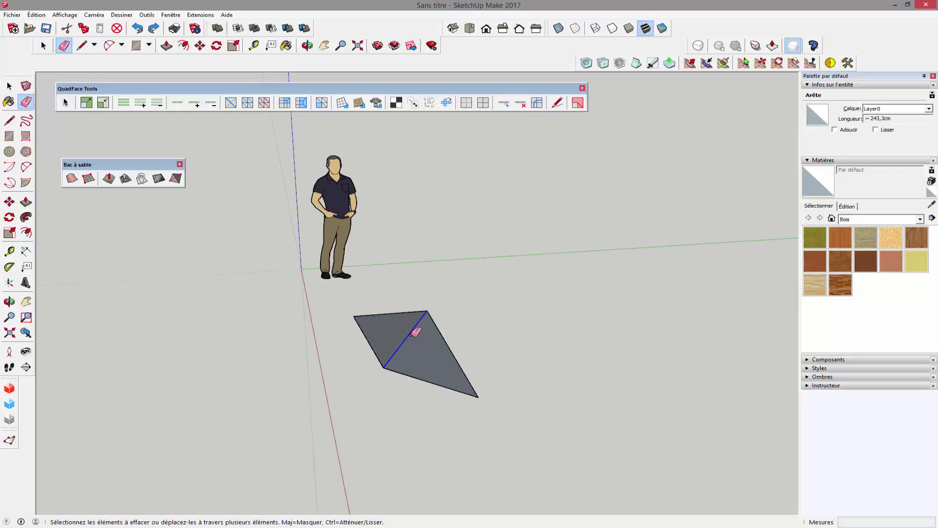
left_click(413, 335)
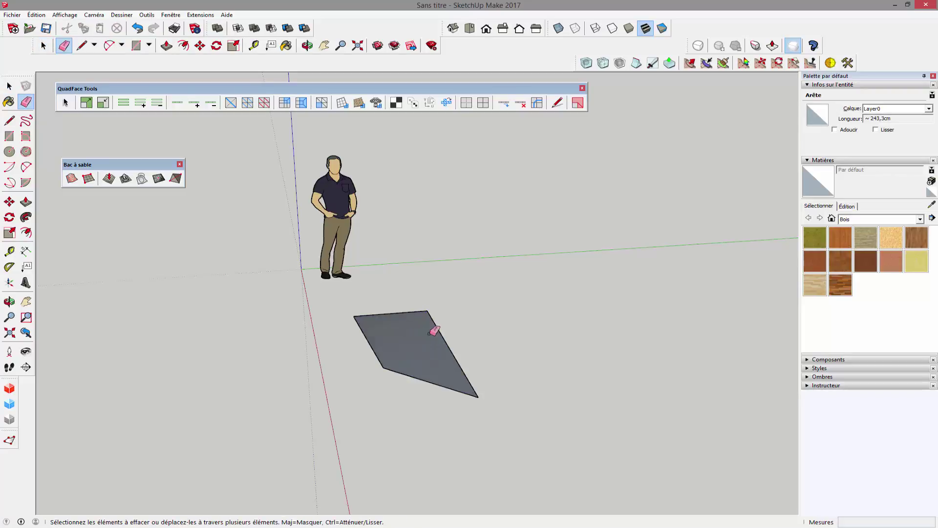
key("space")
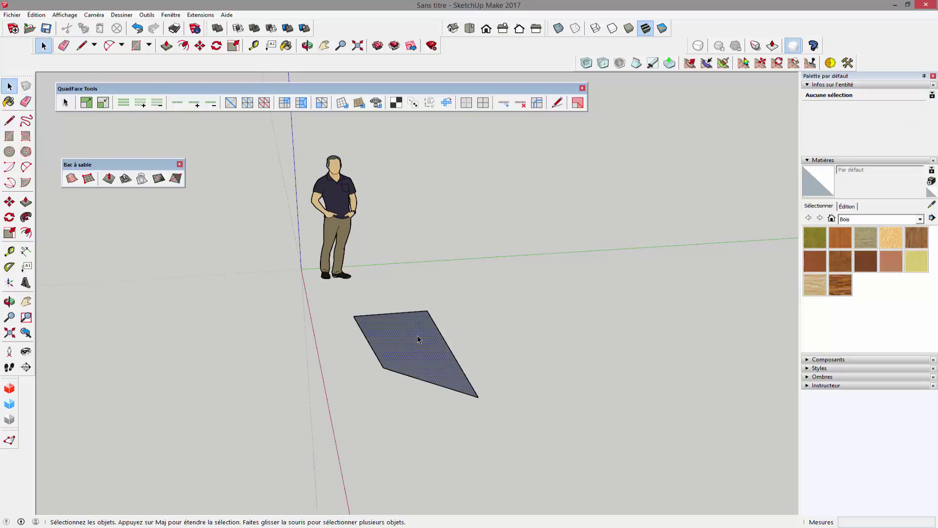
left_click(419, 336)
key("ctrl+z")
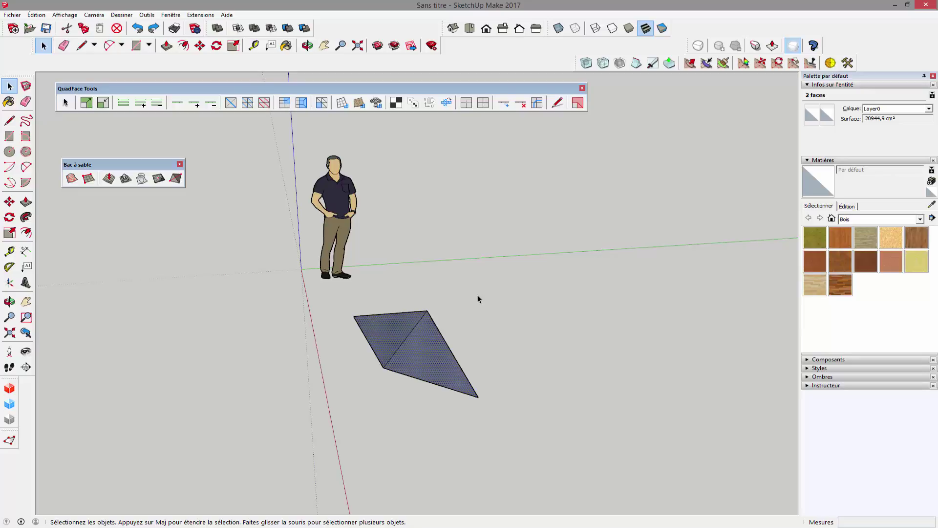
Delete the whole four-sided shape made of the two triangles
left_click_drag(500, 437, 338, 300)
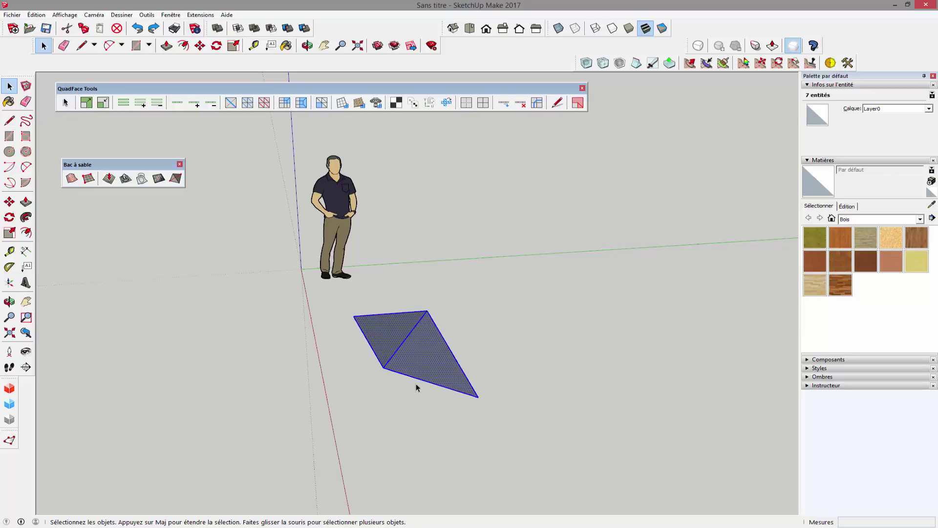
key("Delete")
middle_click_drag(423, 371, 355, 141)
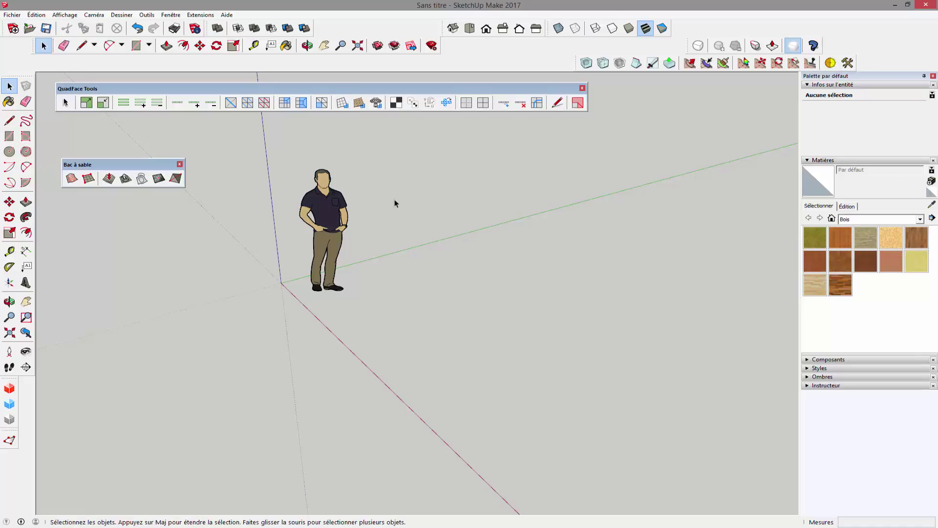
Draw a rectangle on the ground beside the red axis and push/pull it up about 106.5 cm into a box
left_click(10, 136)
left_click(451, 340)
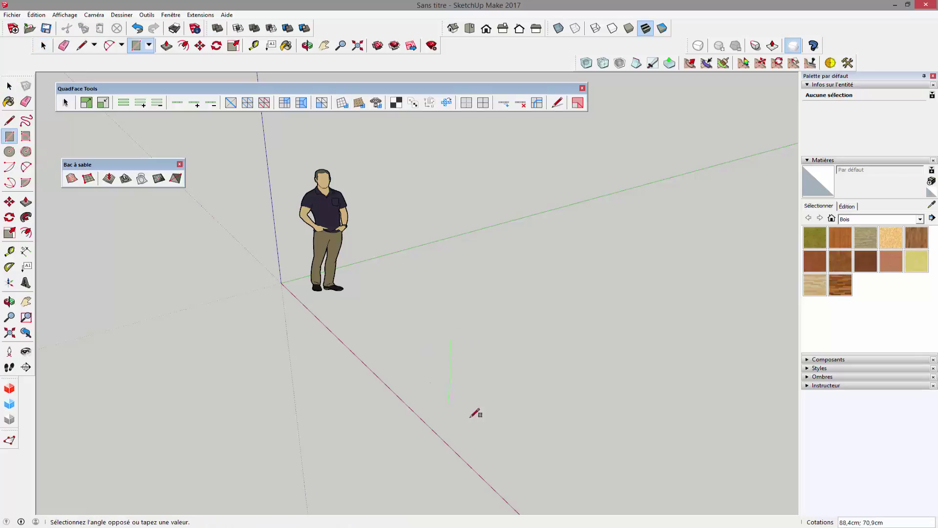
left_click(482, 420)
key("p")
left_click(480, 412)
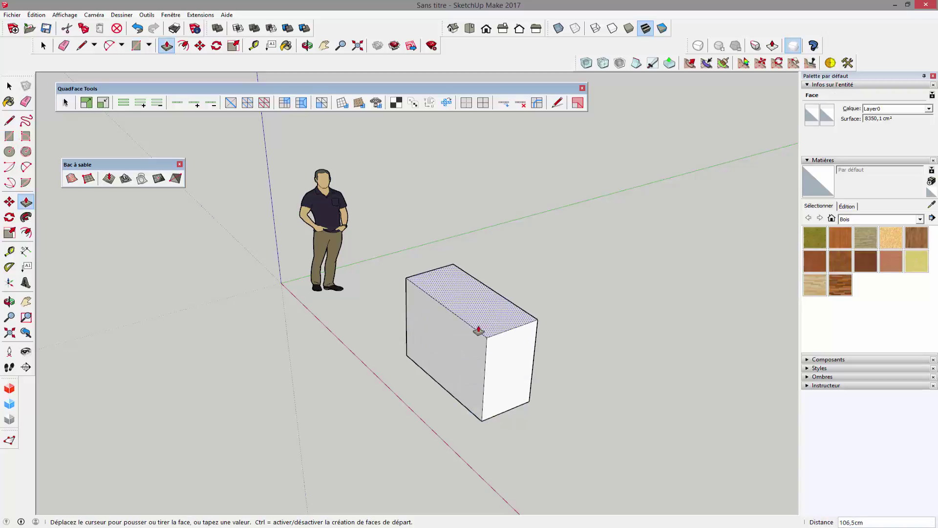
left_click(478, 331)
key("space")
Delete all the faces of the box, keeping only its edges as a wireframe
middle_click_drag(424, 445, 501, 329)
left_click(500, 329)
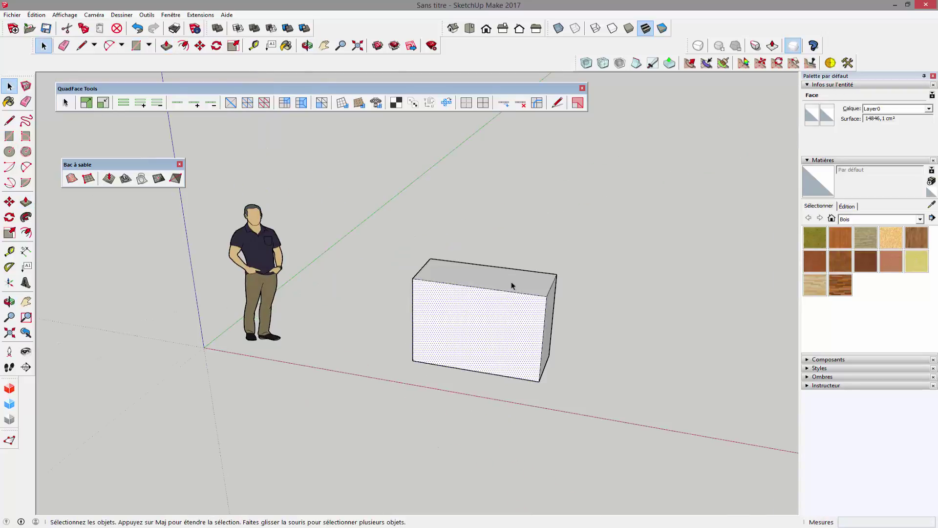
key("Delete")
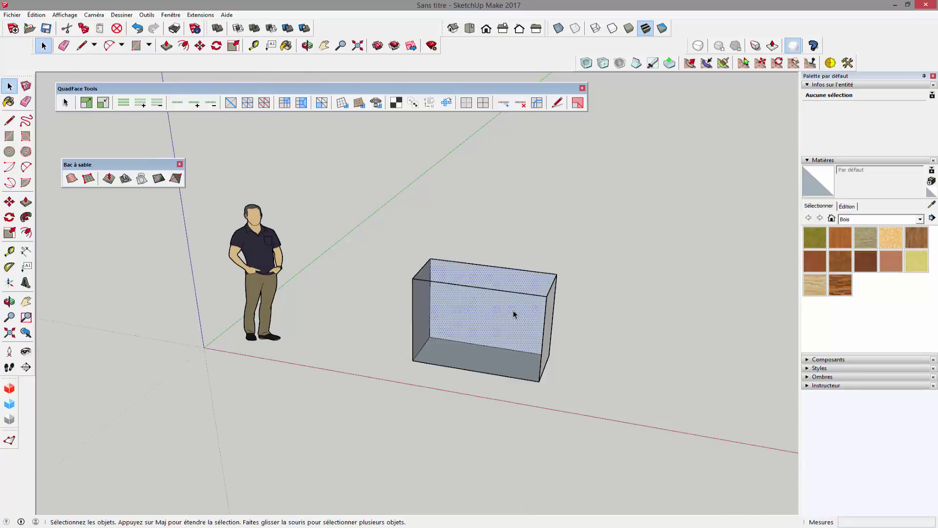
key("Delete")
left_click(550, 318)
key("Delete")
left_click(519, 363)
key("Delete")
left_click(428, 318)
key("Delete")
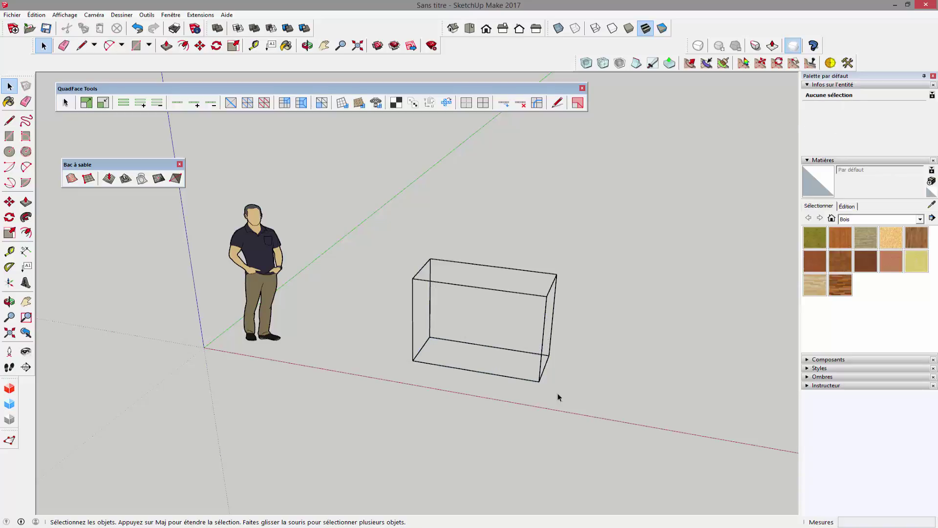
Generate quad faces from the box's twelve wireframe edges with QuadFace Tools at the default maximum angle
left_click_drag(572, 394, 373, 226)
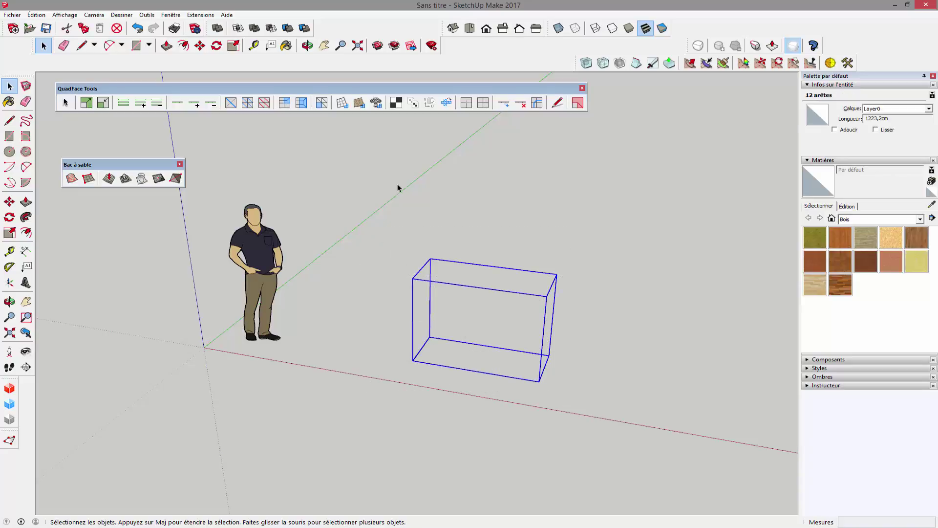
left_click(342, 103)
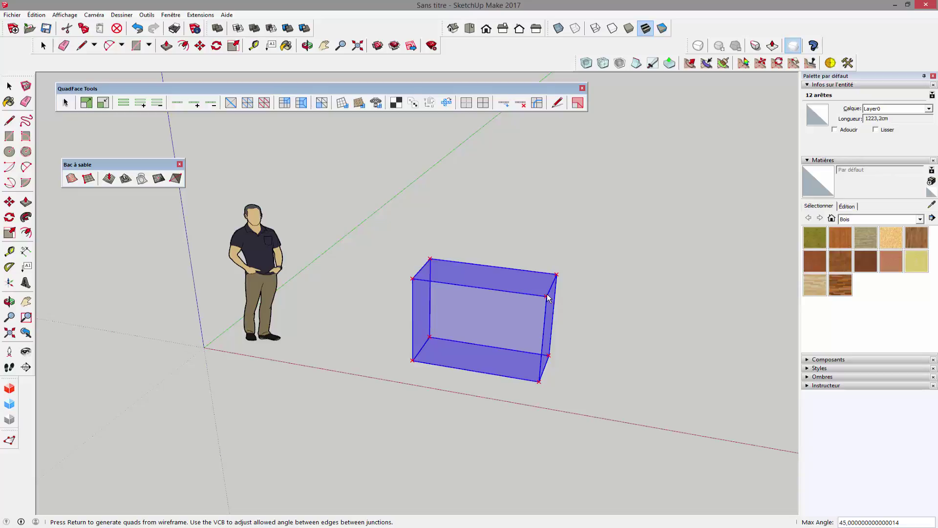
key("Return")
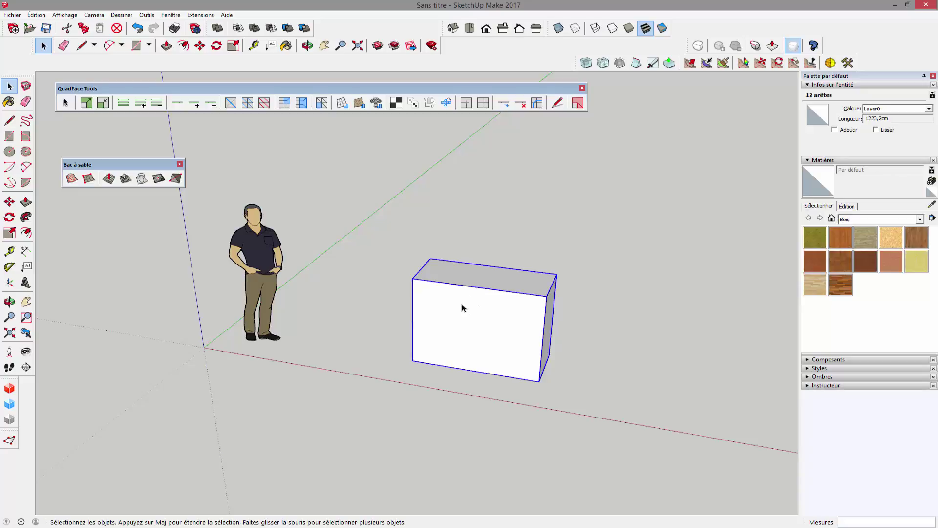
Copy the selected wireframe edges about 176.9 cm to the side of the faced box, roughly along the red axis
key("m")
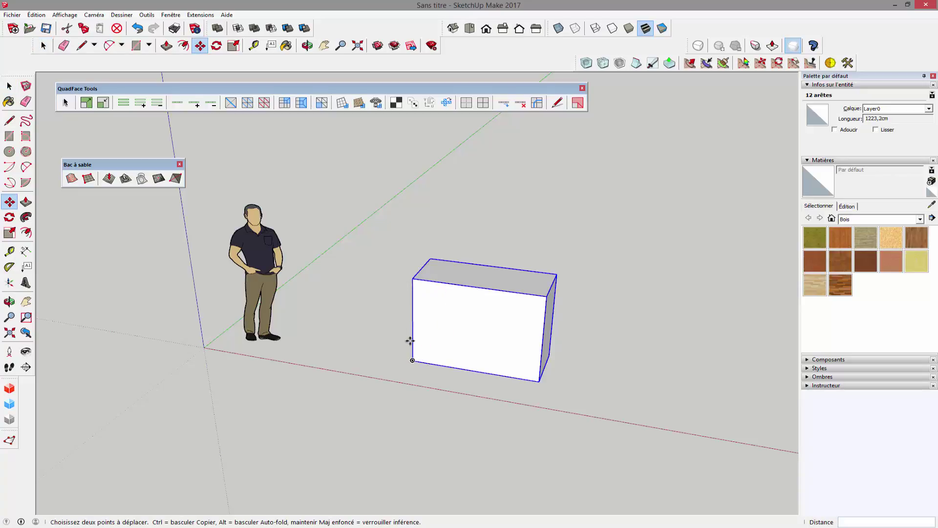
left_click(409, 361)
key("ctrl")
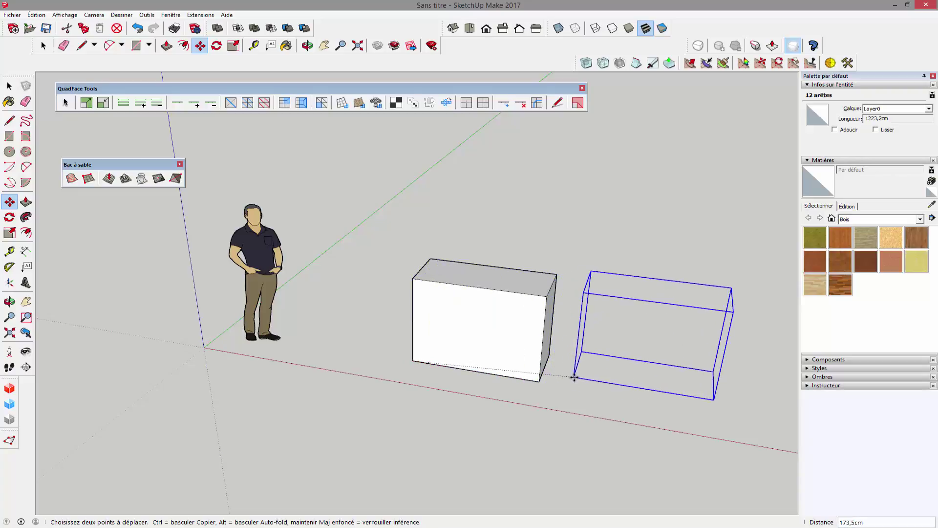
left_click(577, 387)
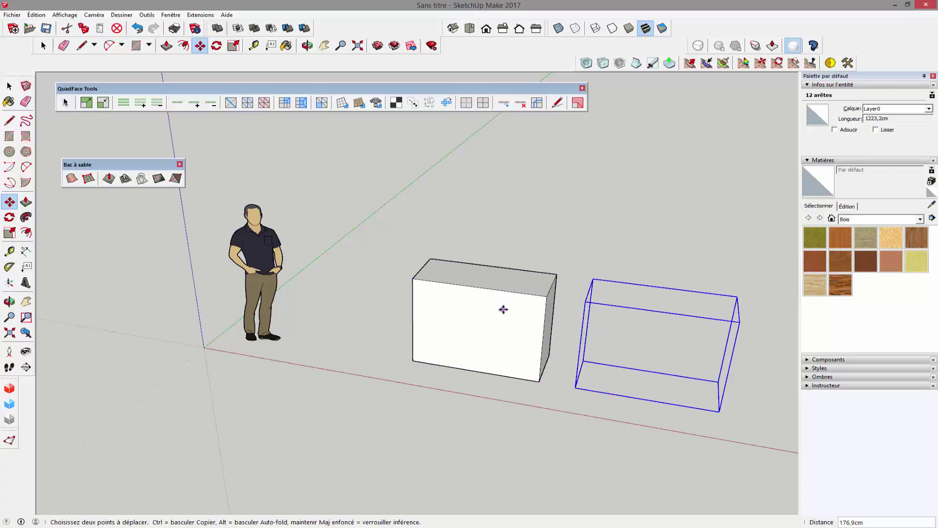
key("space")
Select the generated box group, view it in wireframe style, and switch the face style to monochrome
left_click(507, 325)
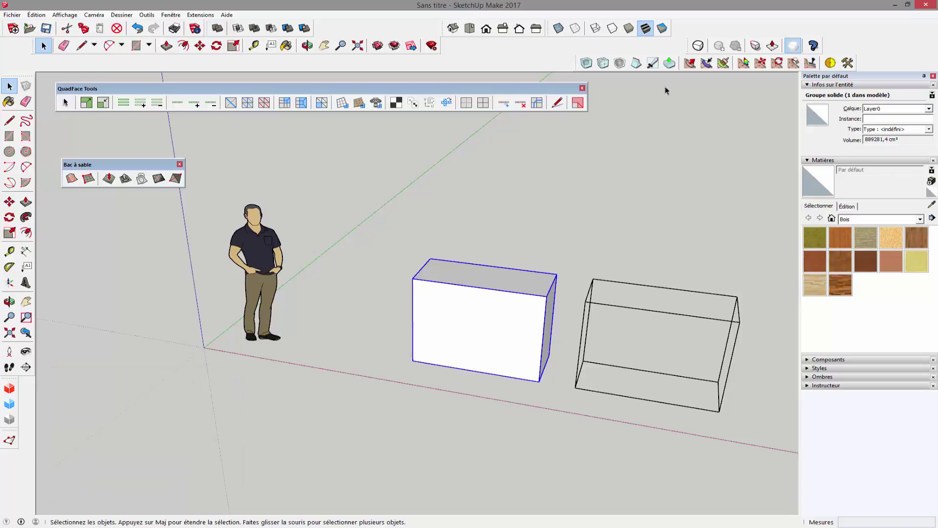
left_click(596, 29)
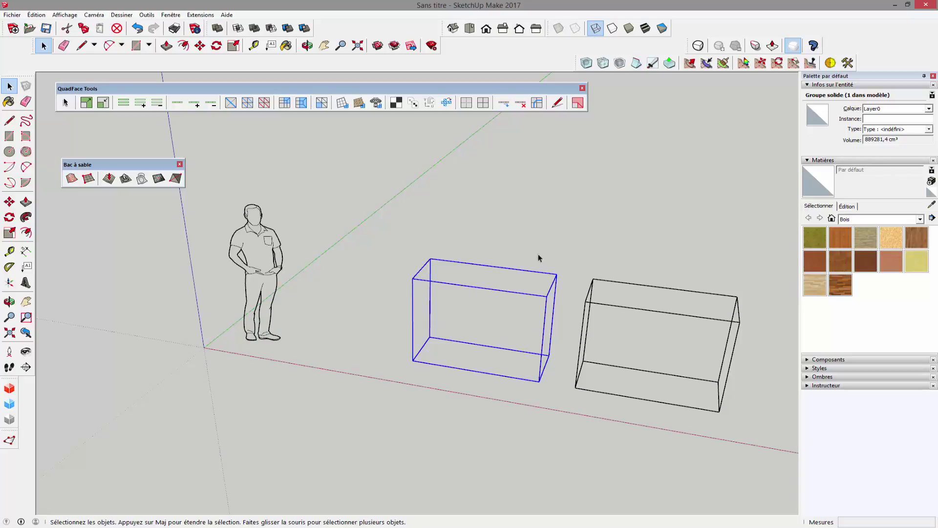
left_click(663, 27)
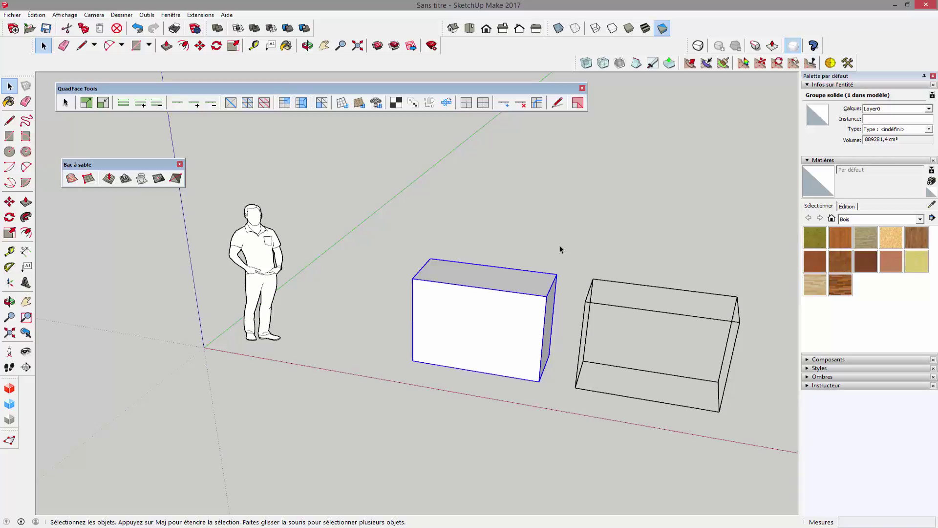
Delete both the faced box group and its wireframe copy
left_click_drag(753, 432, 361, 236)
key("Delete")
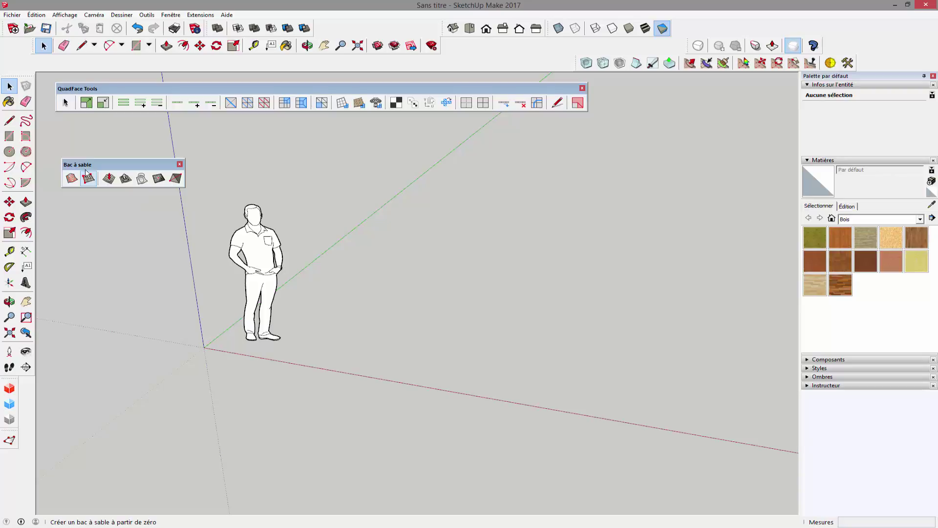
right_click(483, 67)
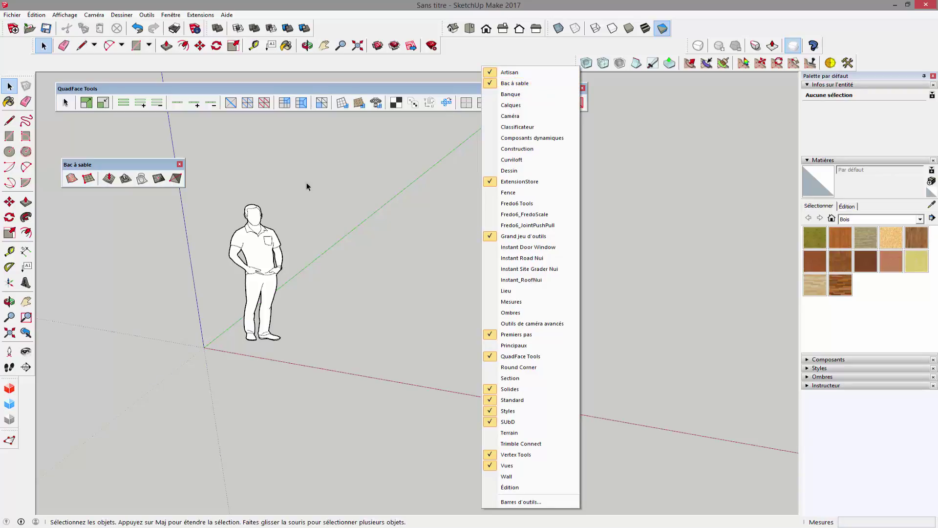
right_click(281, 104)
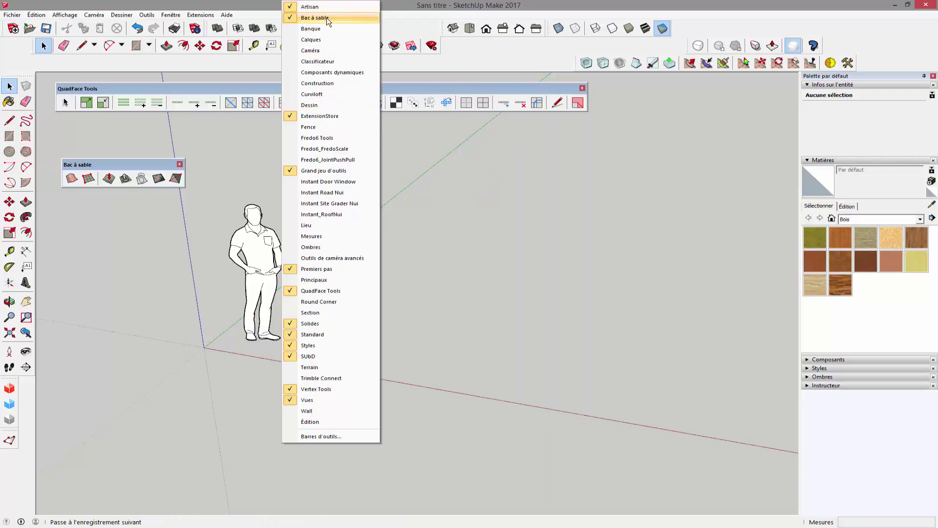
left_click(472, 209)
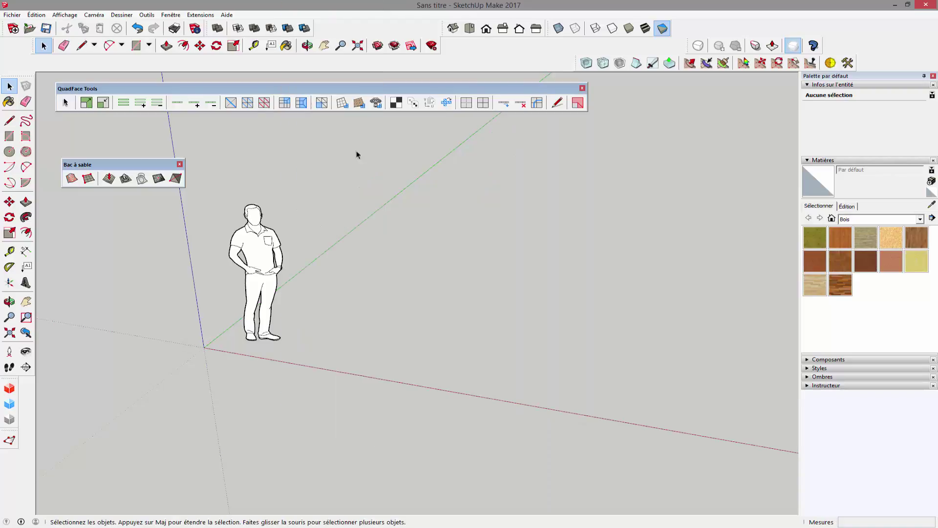
Create a flat sandbox from scratch with 25 cm grid spacing, laid across the red axis beside the figure
left_click(88, 179)
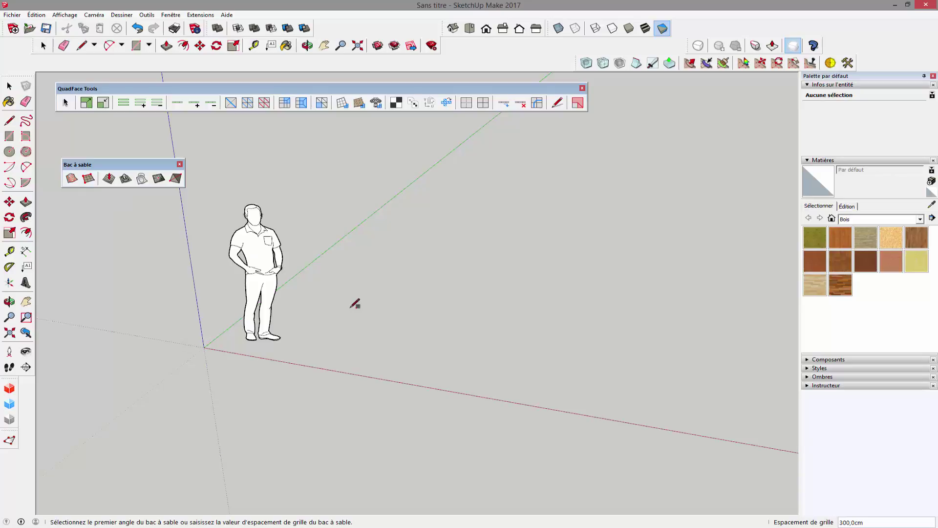
type("25")
left_click(350, 308)
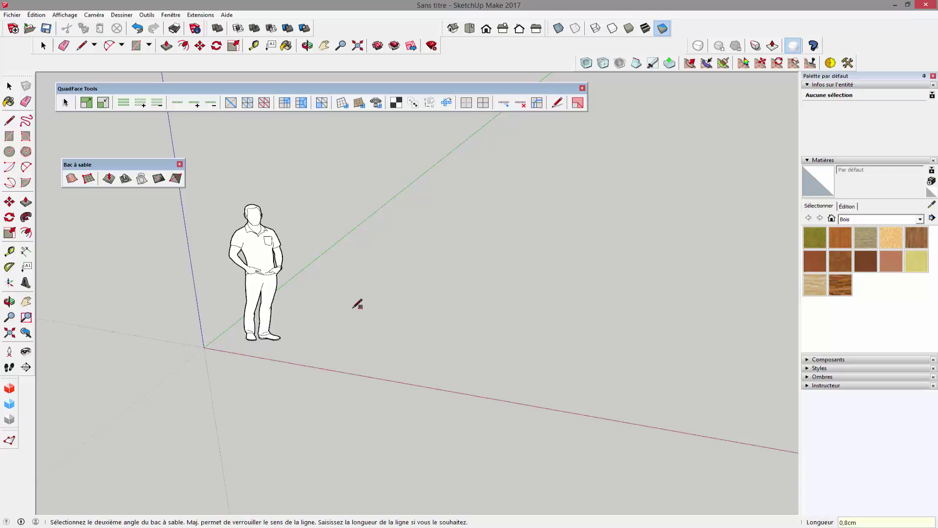
left_click(636, 352)
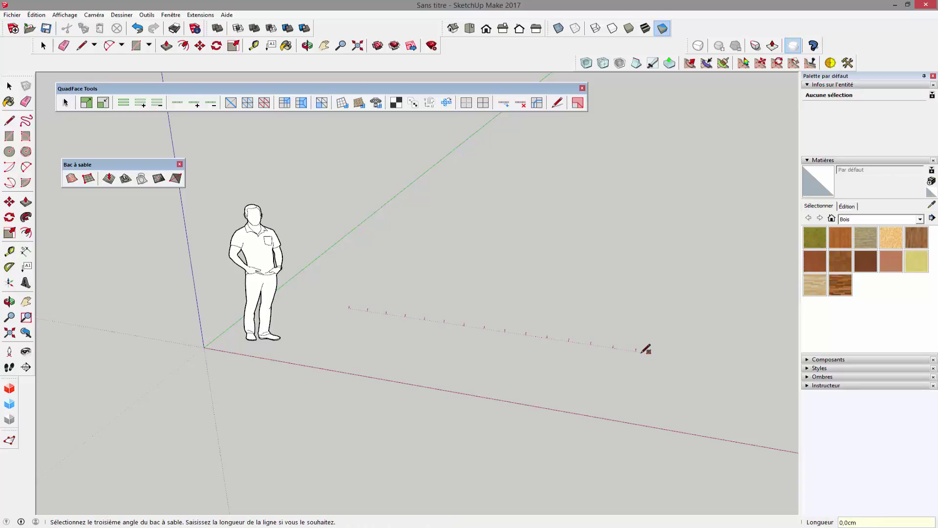
left_click(617, 467)
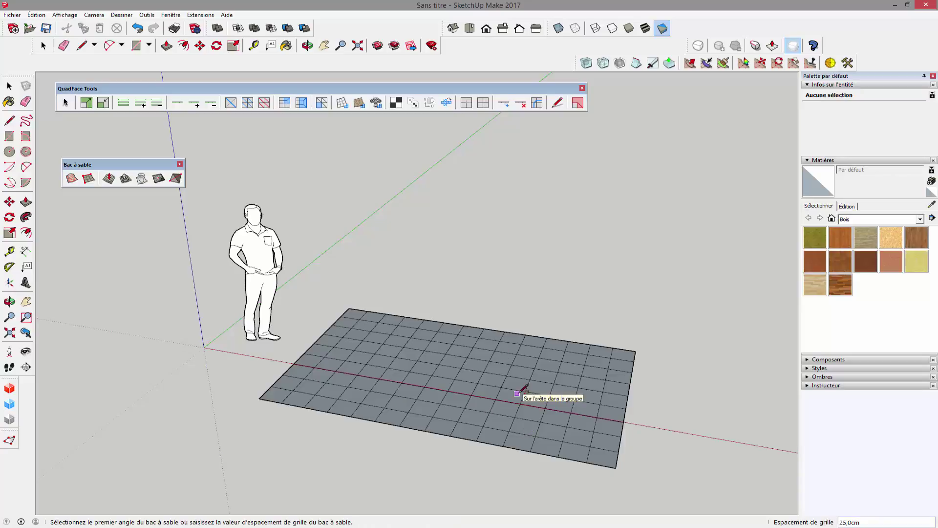
key("space")
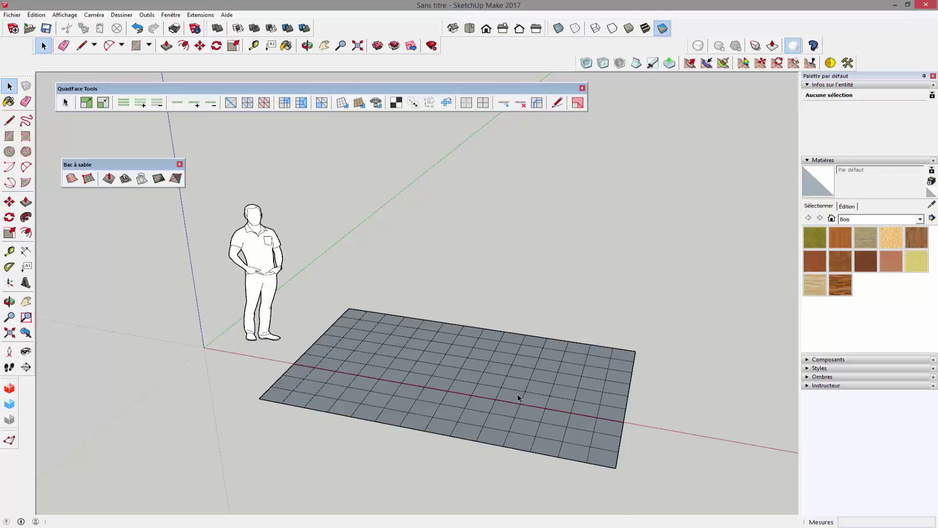
Open the flat sandbox group, select a single 25 cm grid edge in its interior, and leave the group
double_click(518, 397)
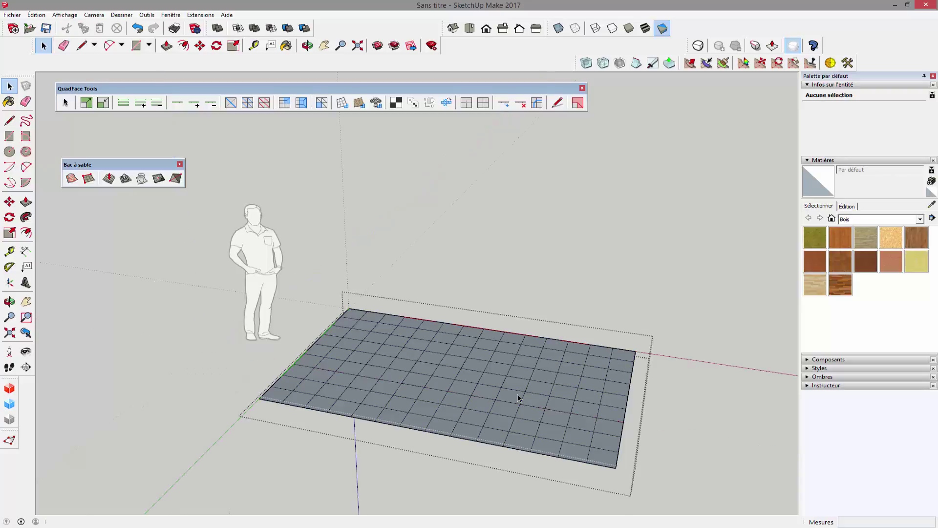
left_click(480, 381)
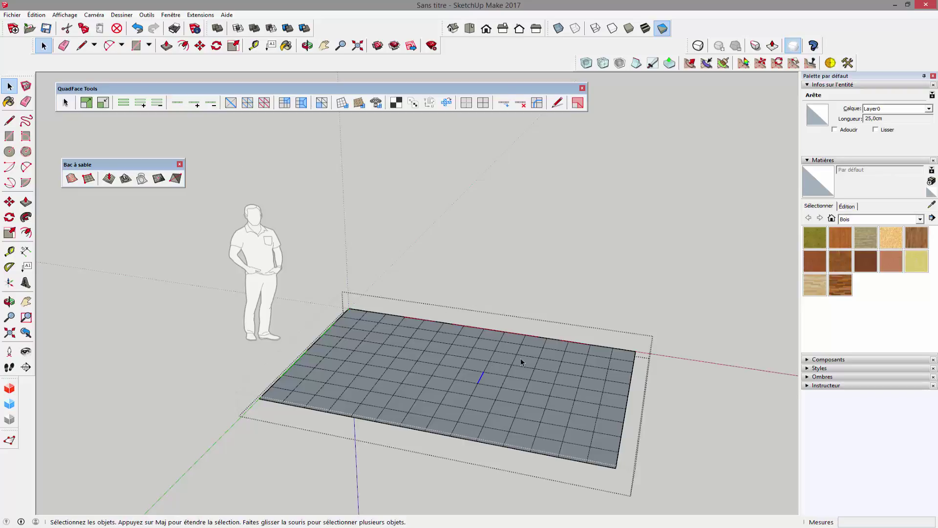
left_click(545, 230)
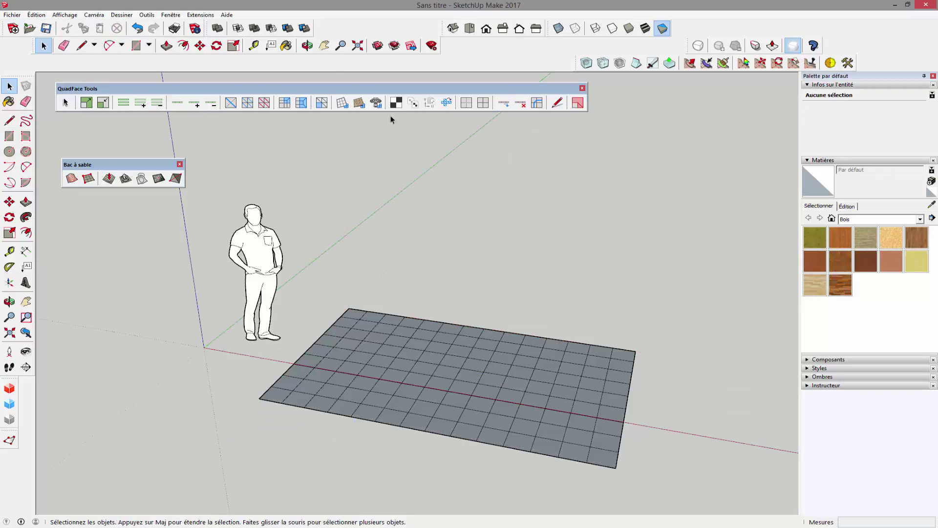
Convert the sandbox group's quads to QuadFace quads and select the edge loop running across the grid's width inside it
left_click(457, 368)
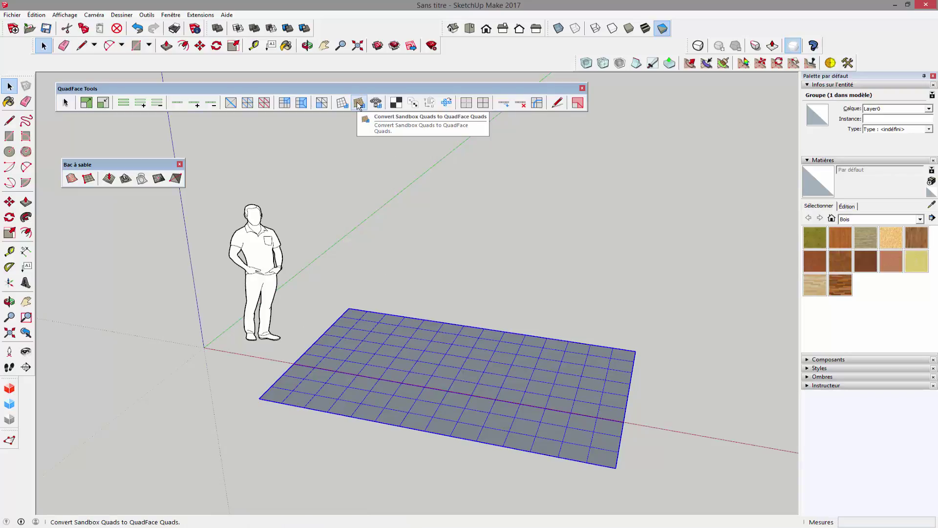
double_click(417, 382)
left_click(434, 376)
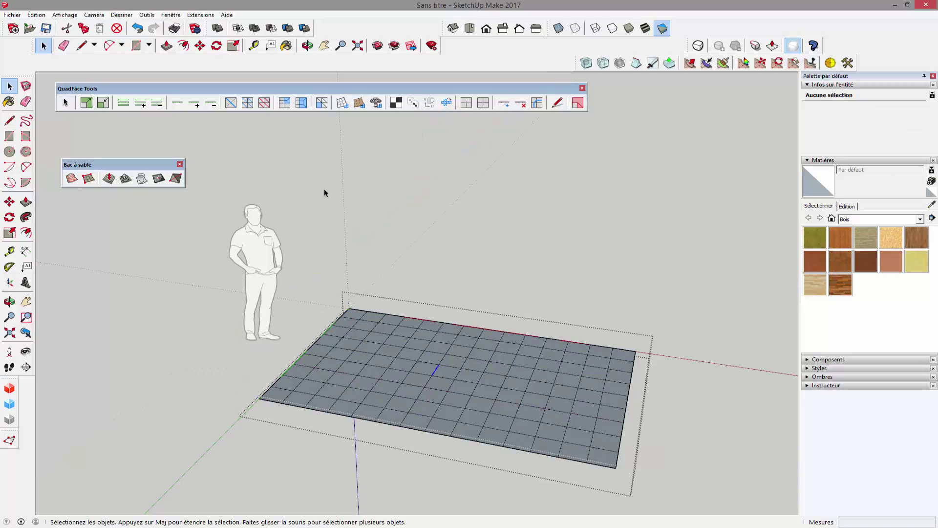
left_click(177, 103)
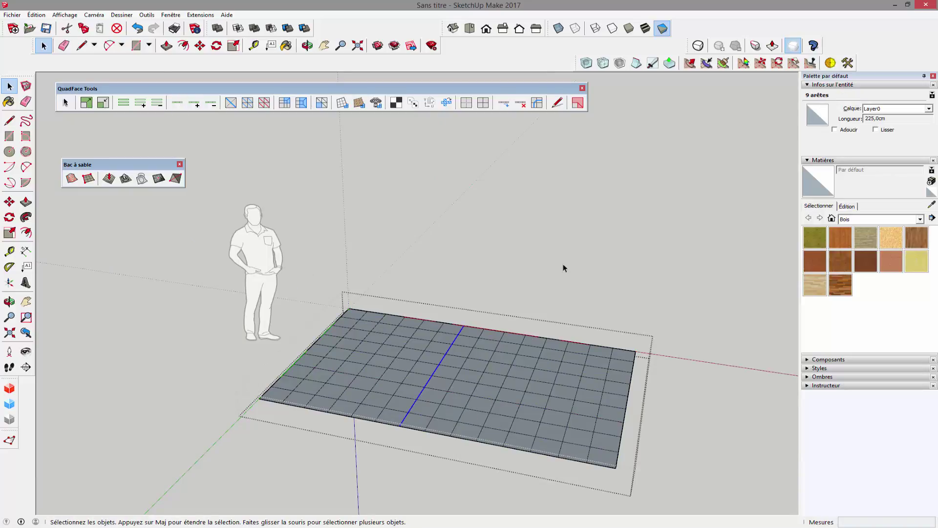
left_click(415, 308)
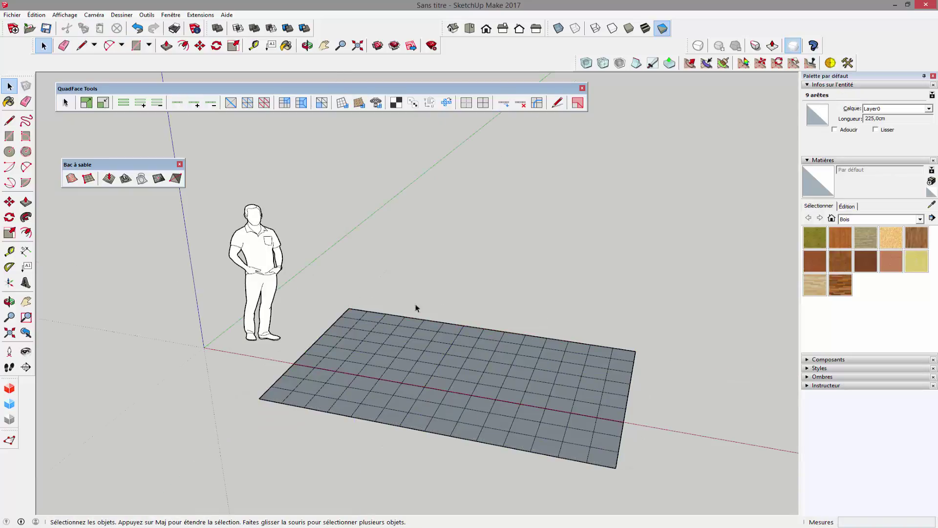
Inside the grid group, use Smoove with a 75 cm radius to shape a hill about 10 cm high, a shallow hollow and a hill about 24 cm high
double_click(460, 374)
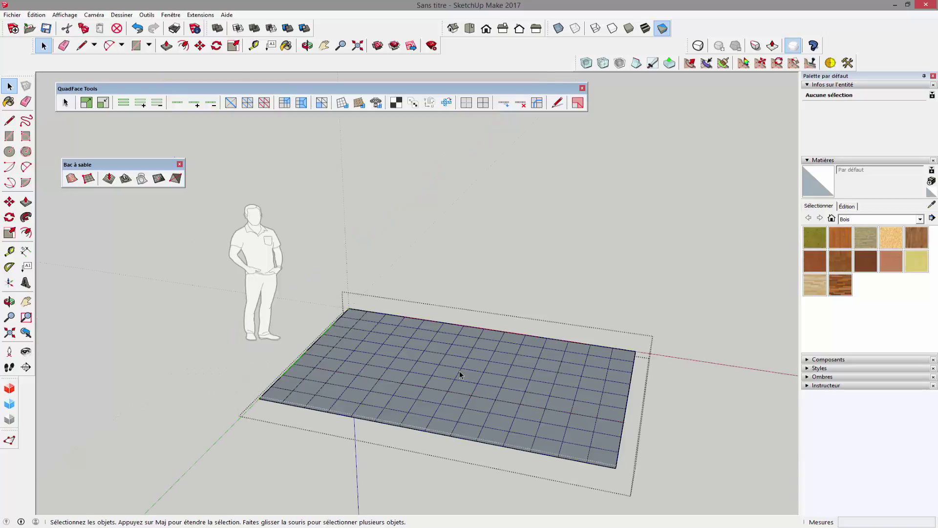
left_click(109, 179)
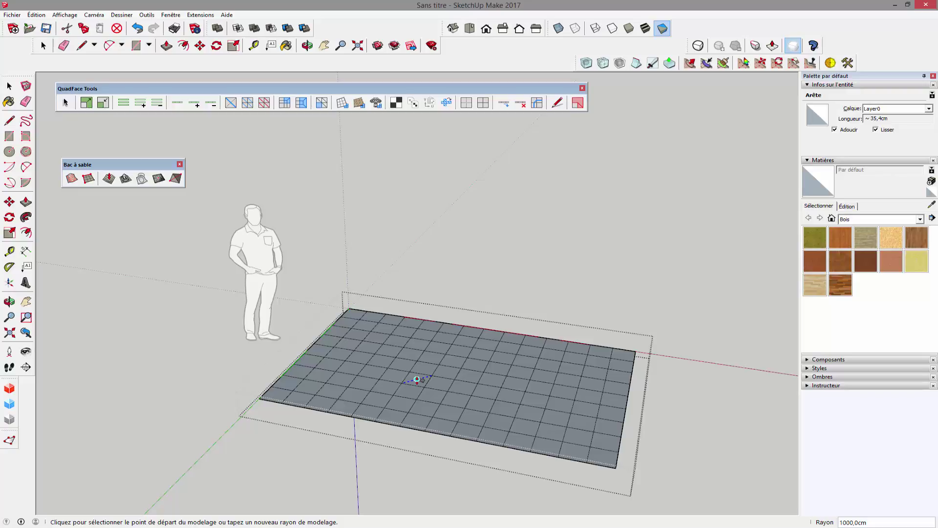
type("75")
left_click(359, 357)
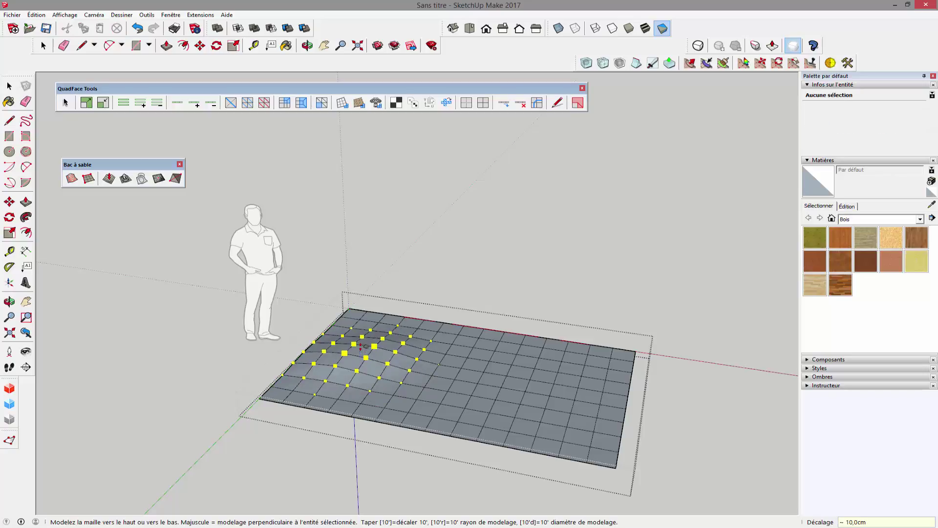
left_click(365, 346)
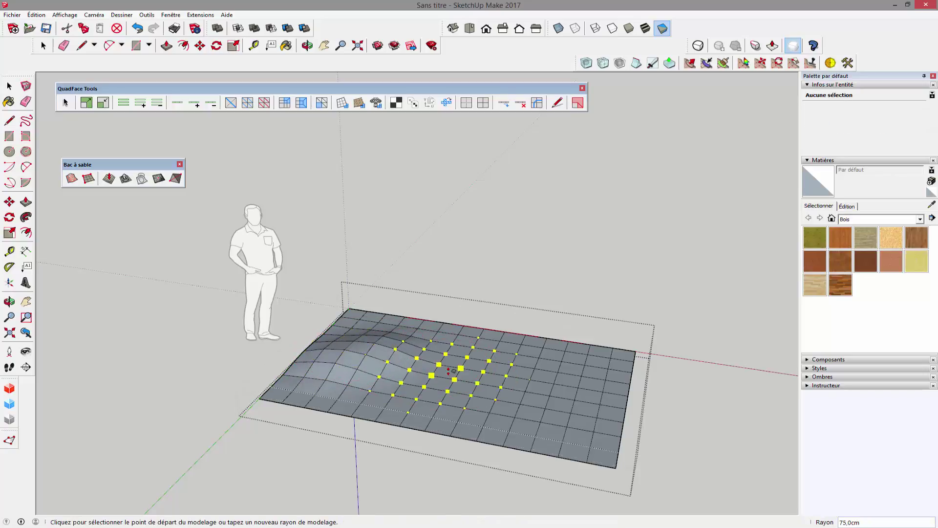
left_click(454, 377)
left_click(448, 379)
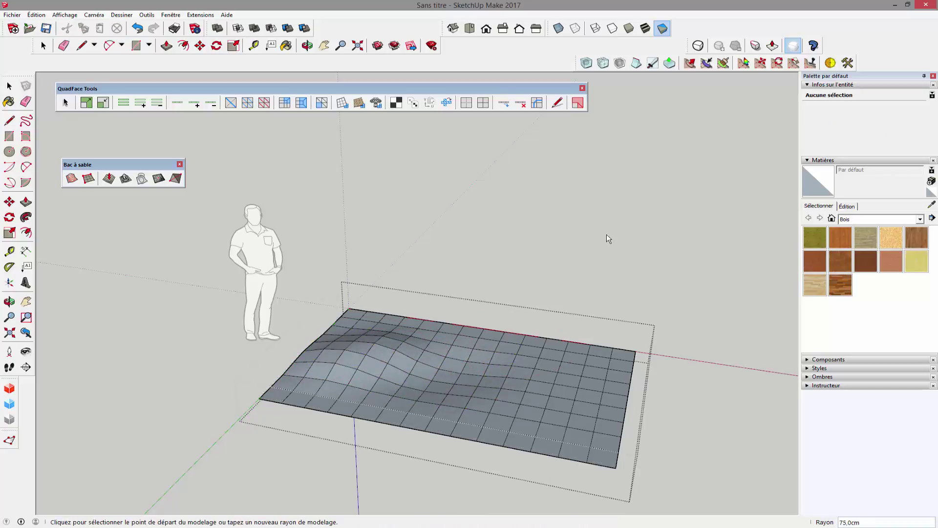
left_click(544, 377)
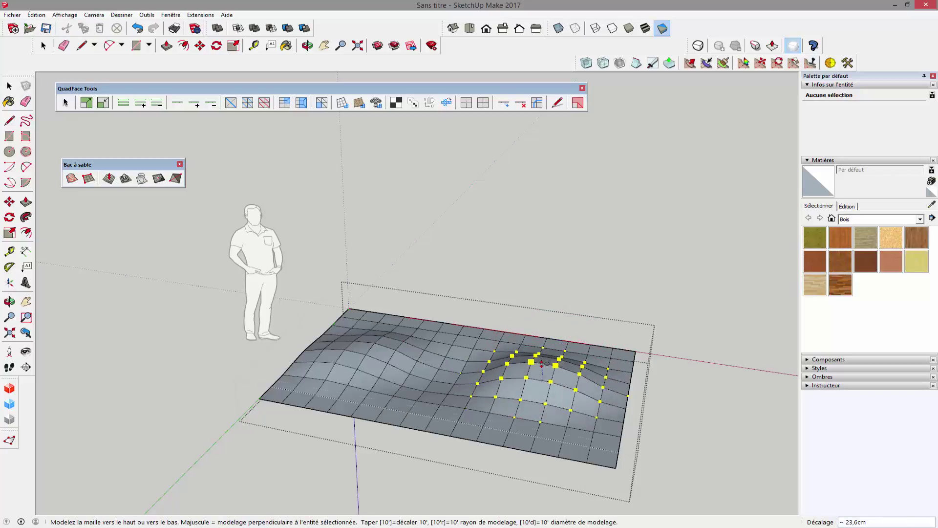
left_click(573, 274)
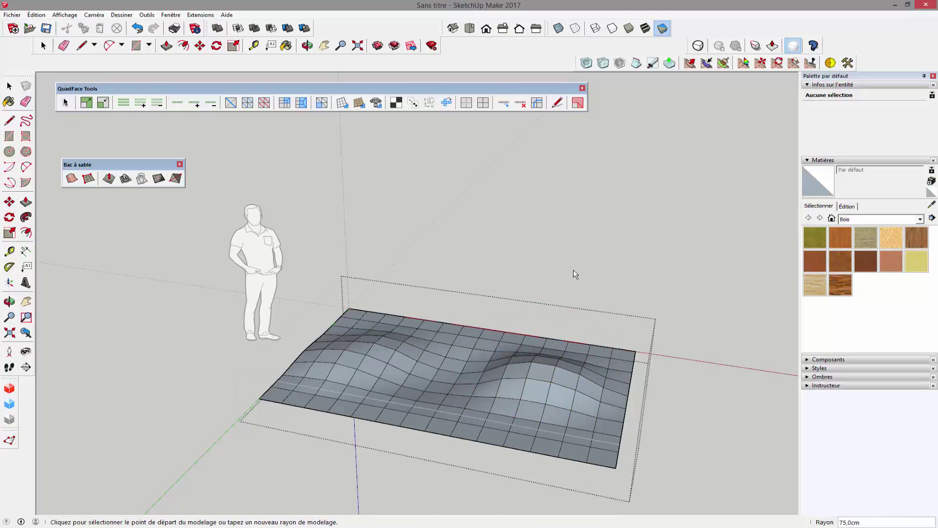
Select the lengthwise edge loop that follows the terrain over both hills, and leave the group
key("space")
left_click(509, 342)
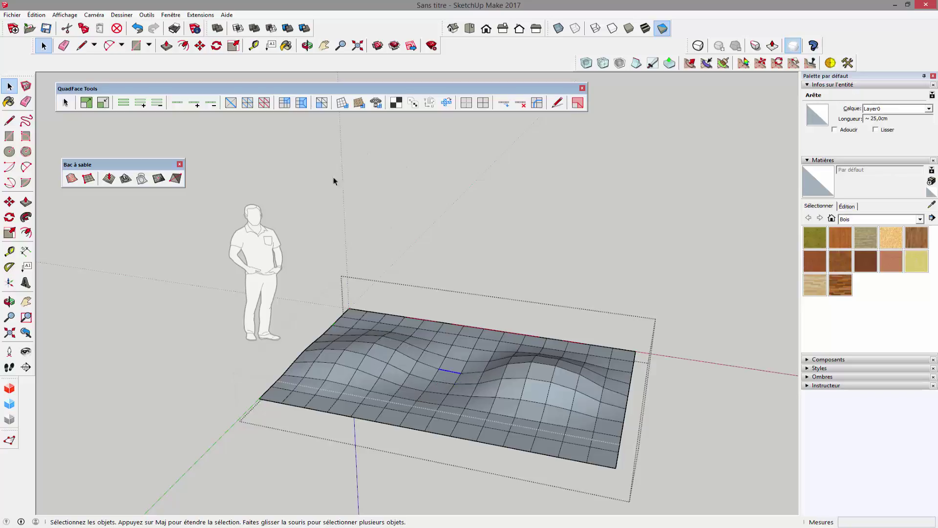
left_click(178, 103)
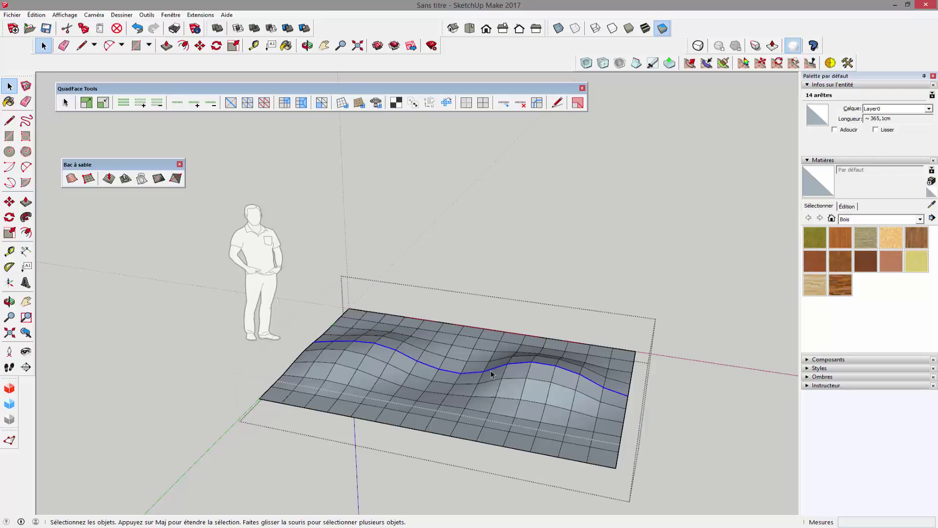
left_click(561, 259)
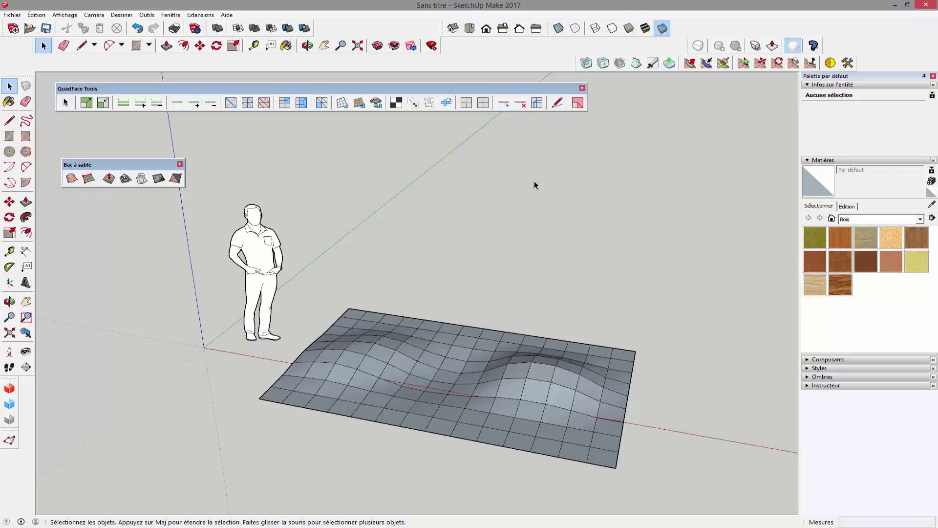
Start Connect Edges inside the terrain group and pick nine successive edges from the border beside the figure, over the first hill, turning toward the near side
middle_click_drag(465, 287, 488, 369)
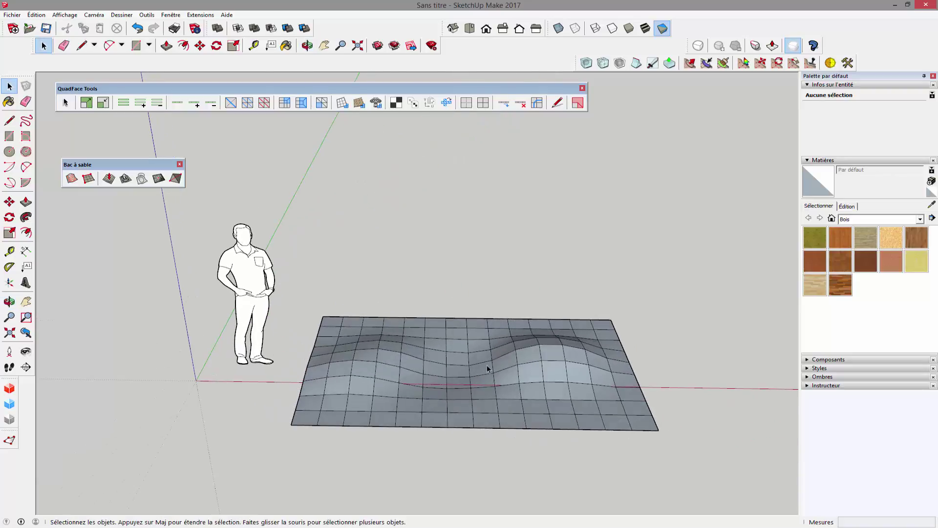
left_click(456, 361)
double_click(466, 372)
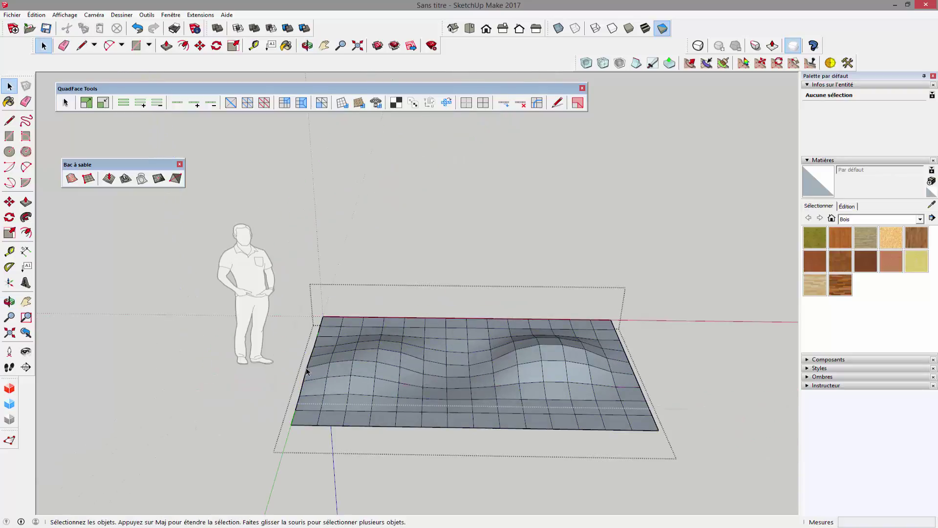
left_click(537, 103)
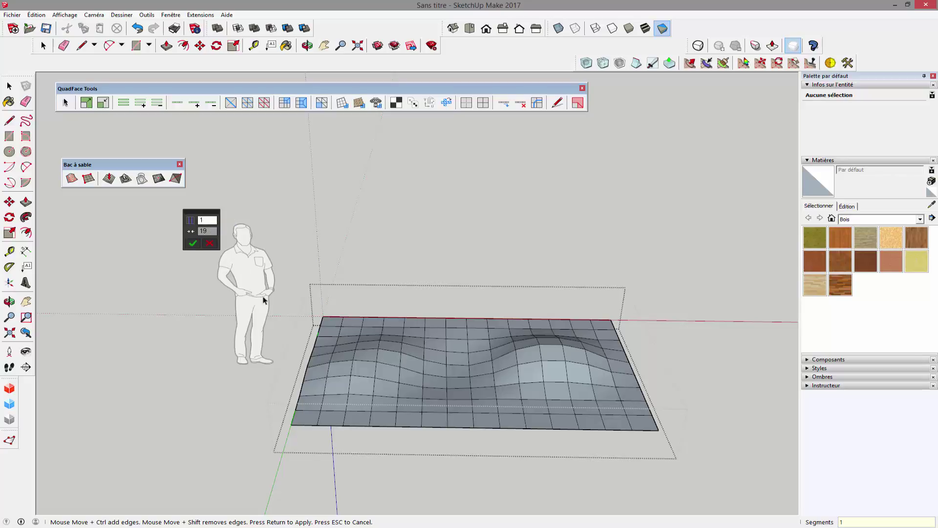
left_click(310, 363)
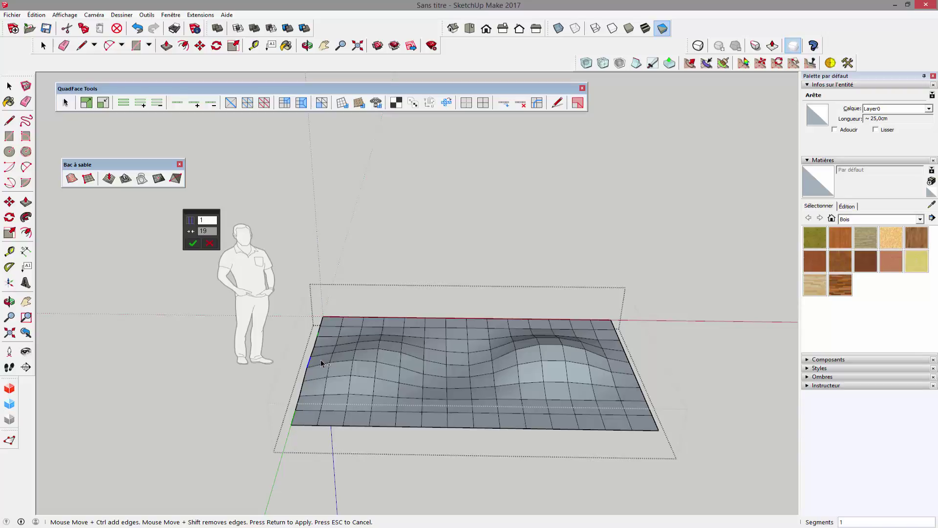
left_click(332, 361, "ctrl")
left_click(355, 355, "ctrl")
left_click(378, 360, "ctrl")
left_click(401, 363, "ctrl")
left_click(424, 369, "ctrl")
left_click(433, 376, "ctrl")
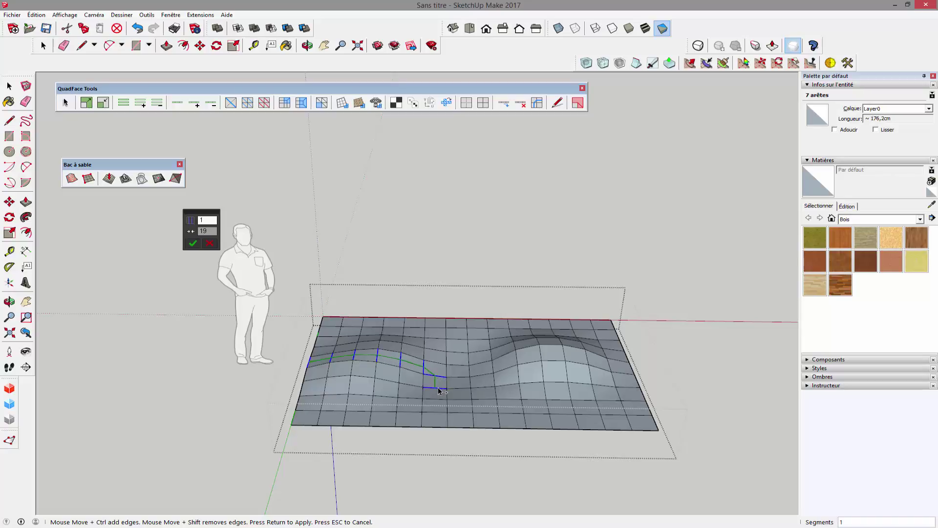
left_click(440, 388, "ctrl")
left_click(443, 400, "ctrl")
left_click(443, 412, "ctrl")
key("shift")
right_click(195, 247)
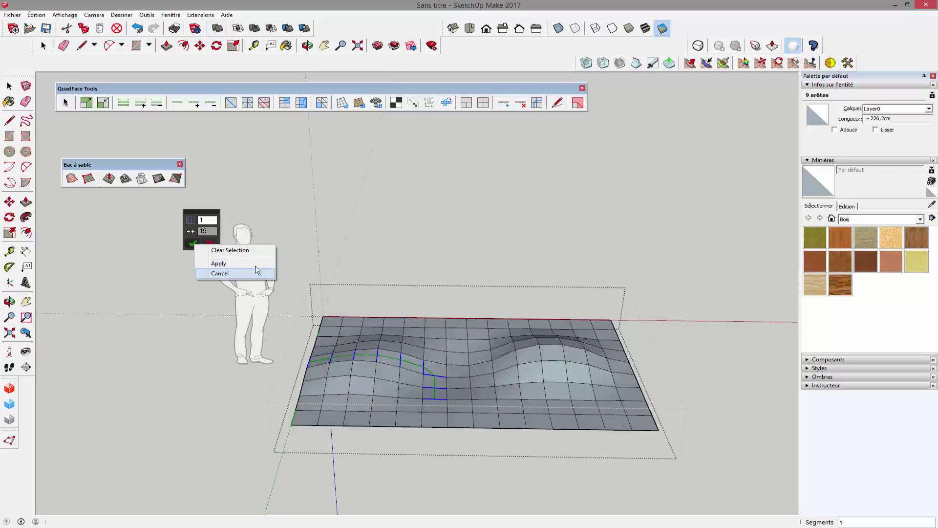
key("Escape")
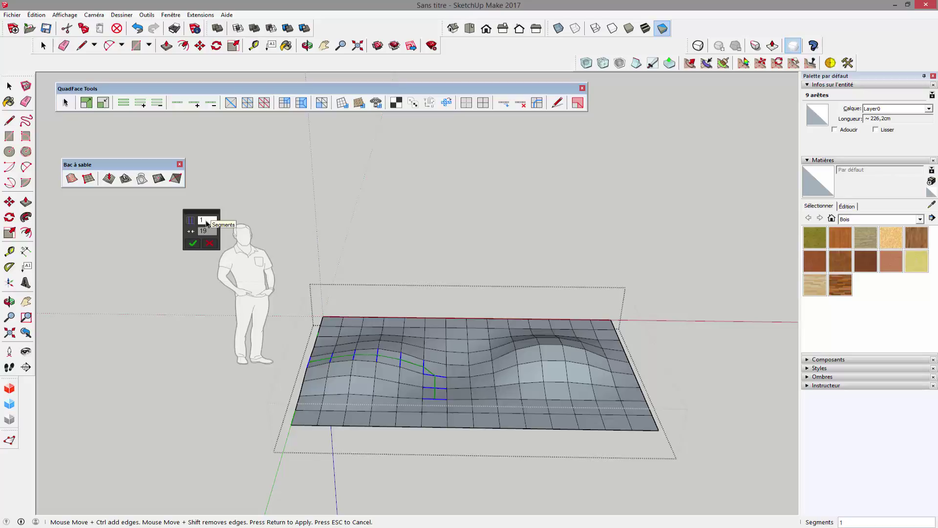
Set the number of connecting segments to 2
type("2")
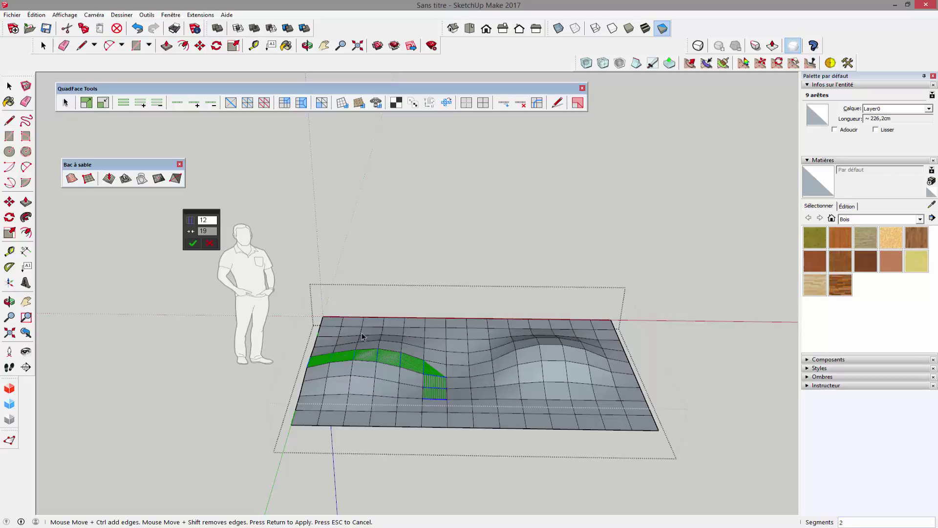
key("BackSpace")
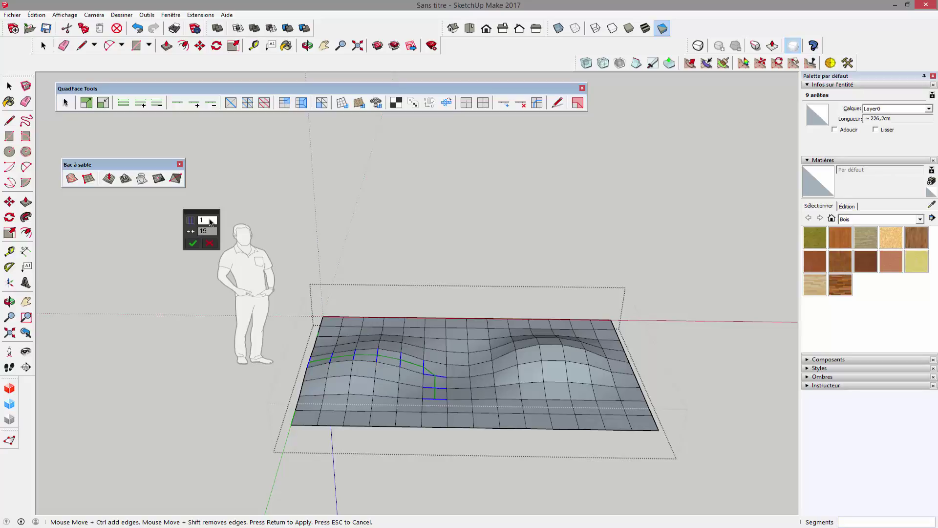
type("2")
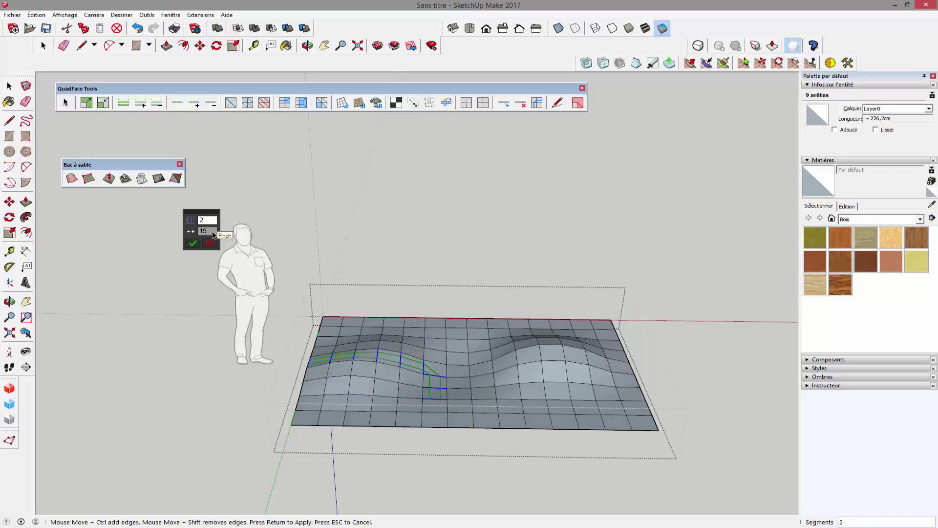
Try pinch values of 100, 50 and -100 on the two connecting segments
left_click(211, 233)
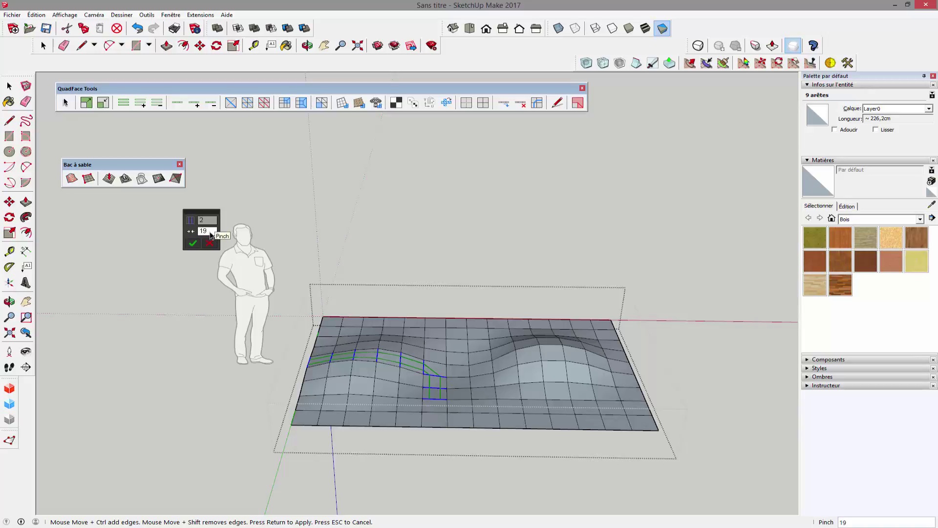
key("BackSpace")
key("BackSpace")
type("000")
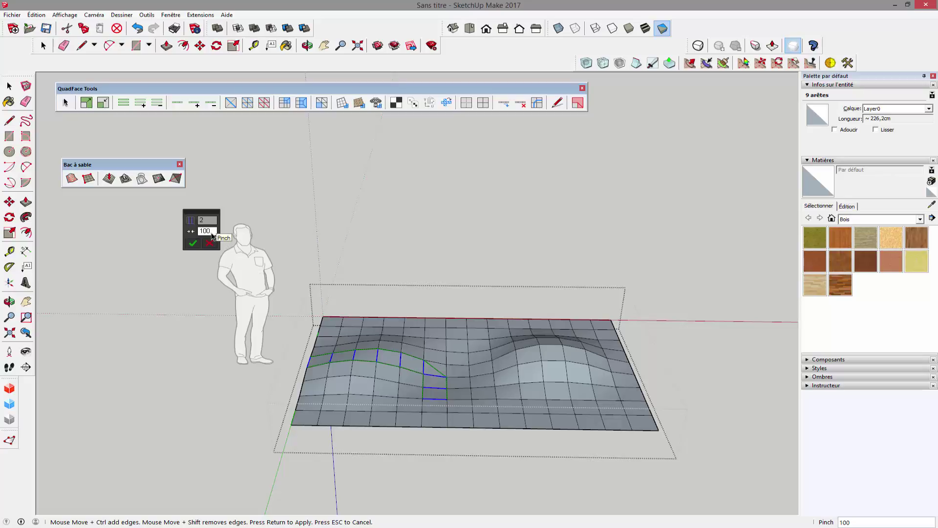
key("BackSpace")
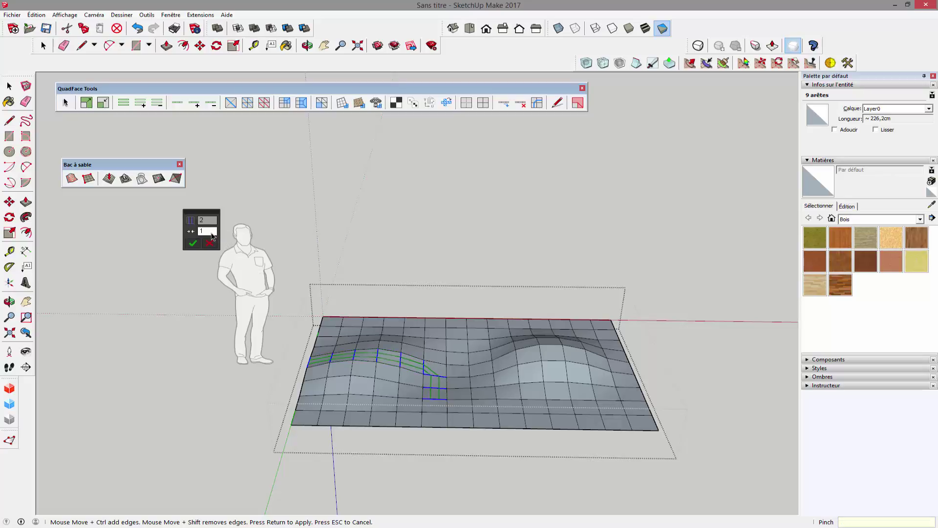
type("0")
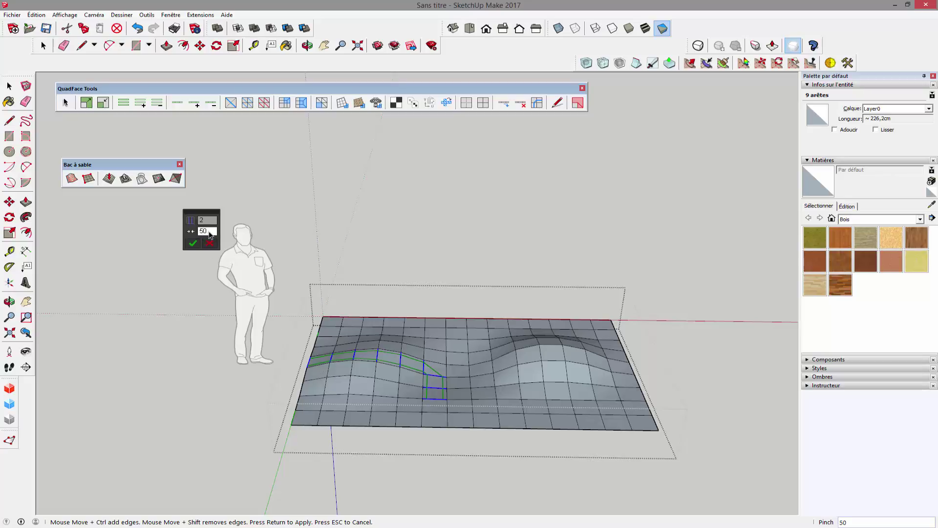
key("BackSpace")
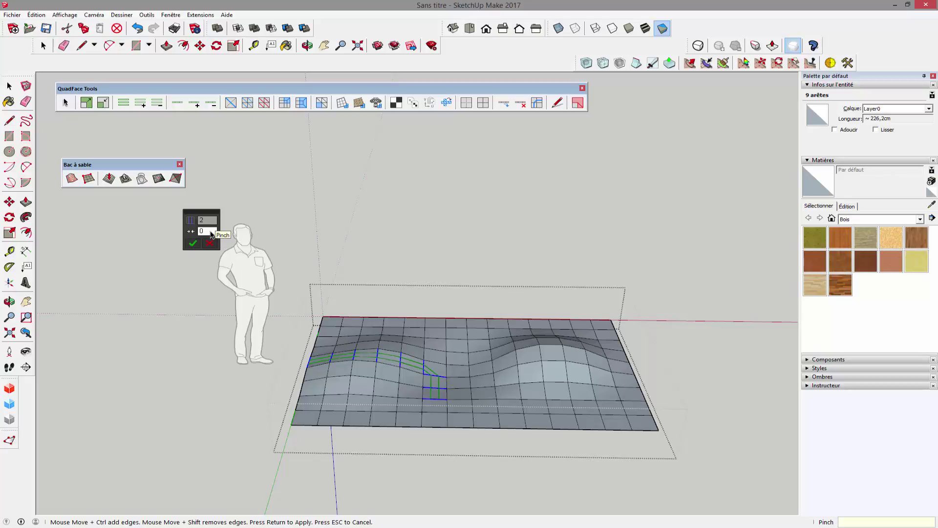
type("-100")
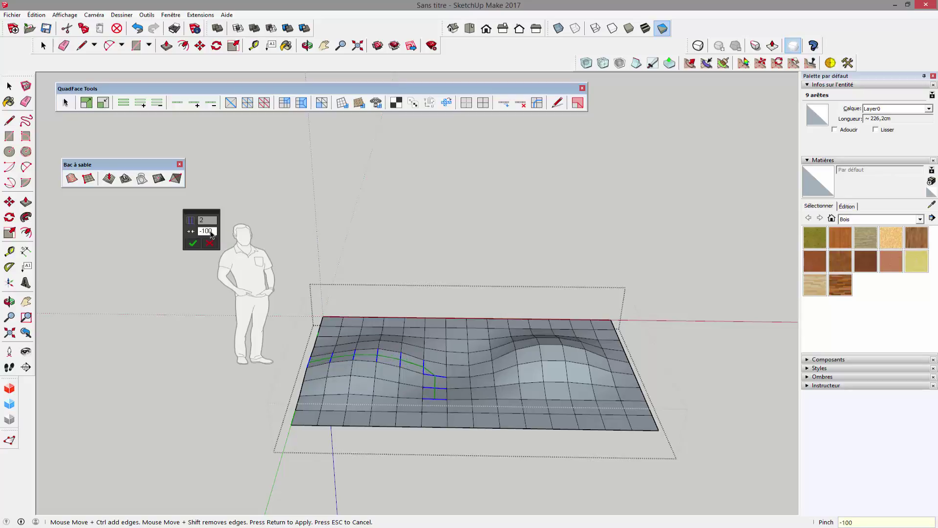
Set the pinch of the connecting segments to -50
key("BackSpace")
key("BackSpace")
type("50-")
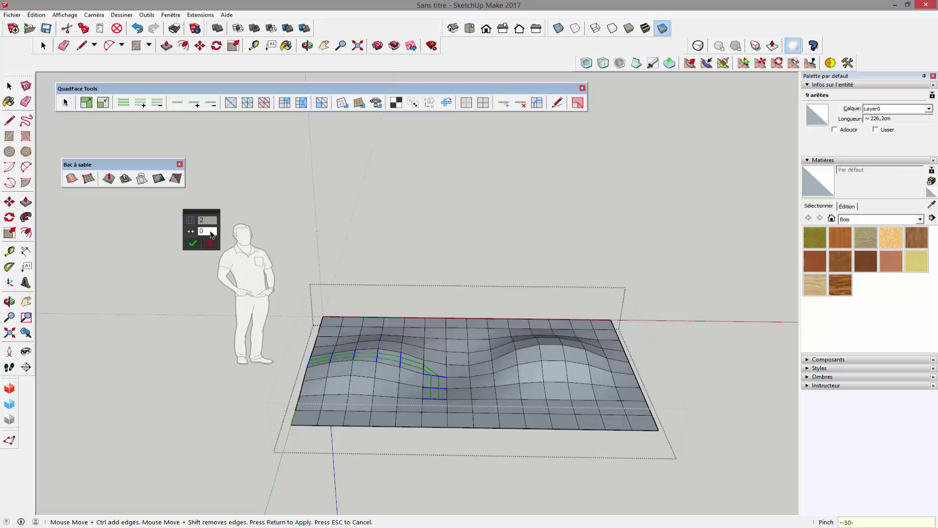
key("Return")
type("-5")
type("0")
left_click(205, 231)
type("-50")
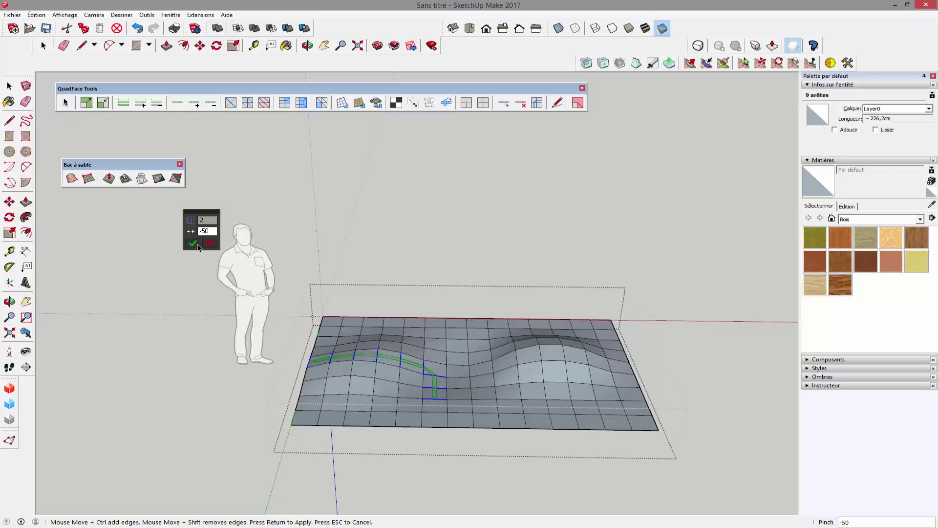
Apply the connecting segments to the terrain and clear the selection
left_click(197, 245)
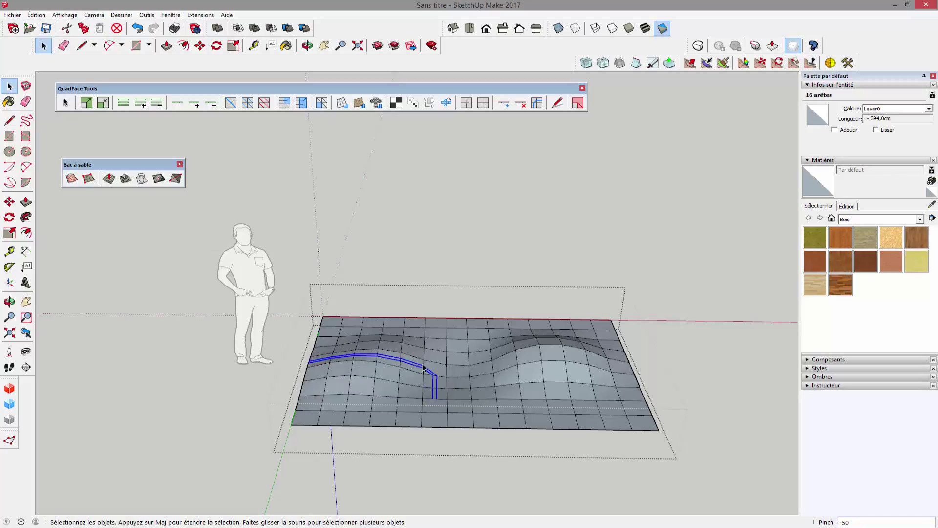
key("Escape")
mouse_move(424, 368)
middle_mouse_down()
mouse_move(449, 350)
mouse_move(425, 425)
mouse_move(420, 381)
middle_mouse_up()
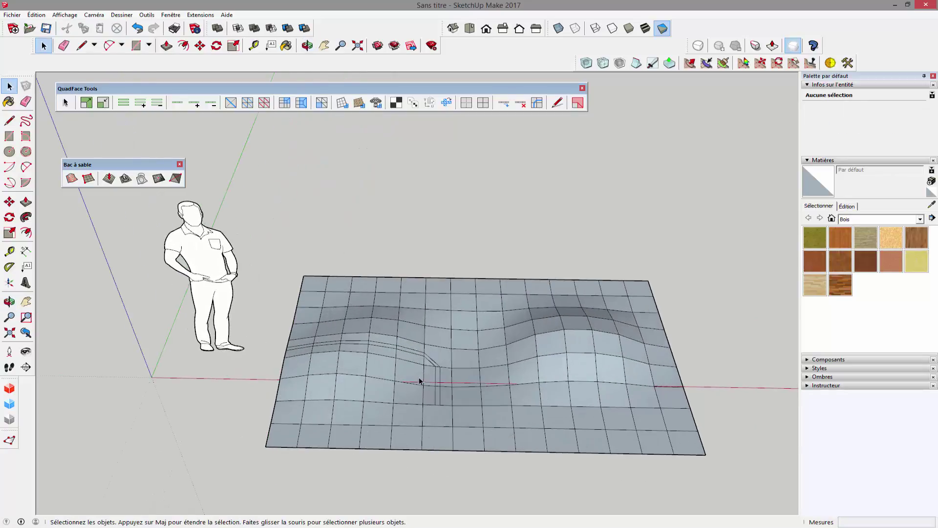
scroll(418, 381, "up", 3)
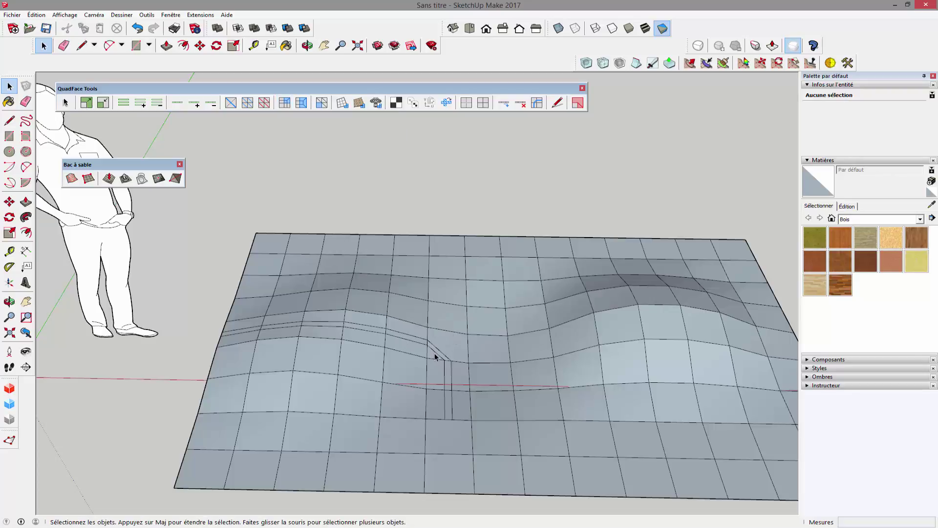
scroll(435, 353, "down", 3)
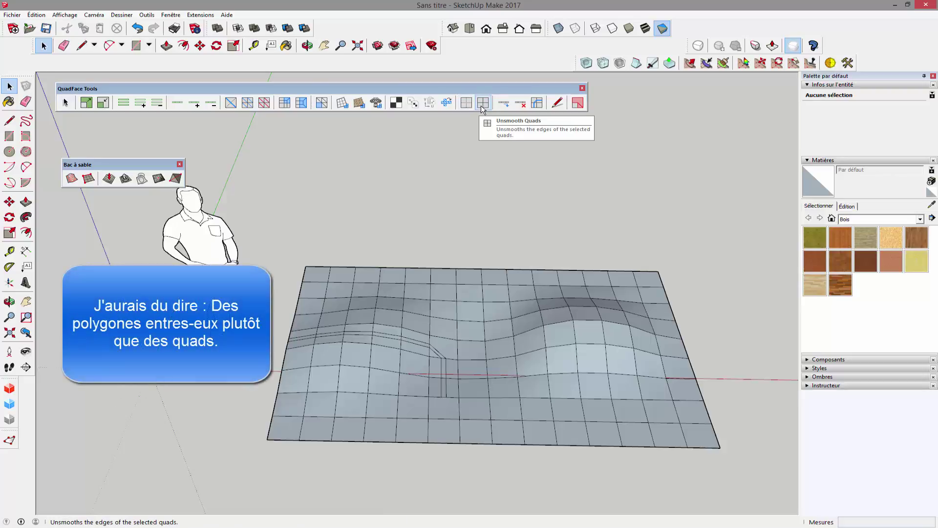
Delete the terrain group from the model
left_click(650, 438)
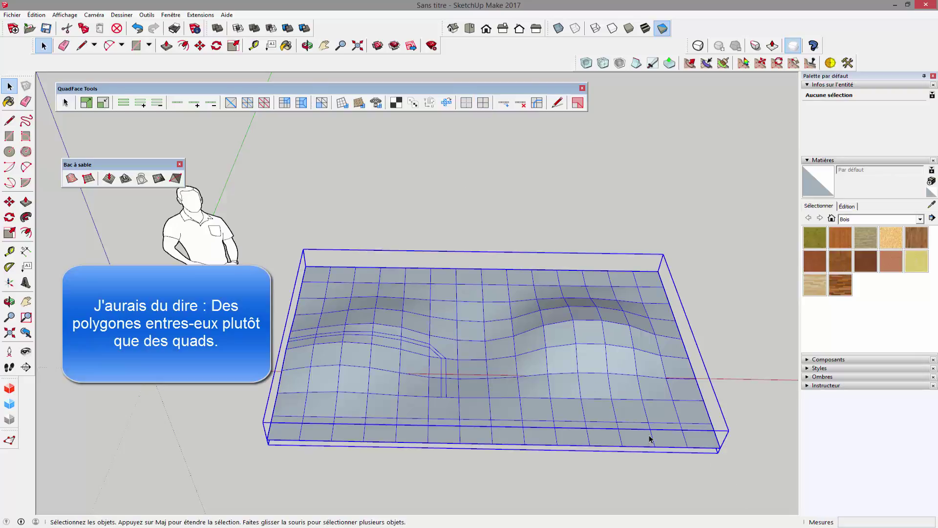
key("Delete")
middle_click_drag(510, 366, 471, 257)
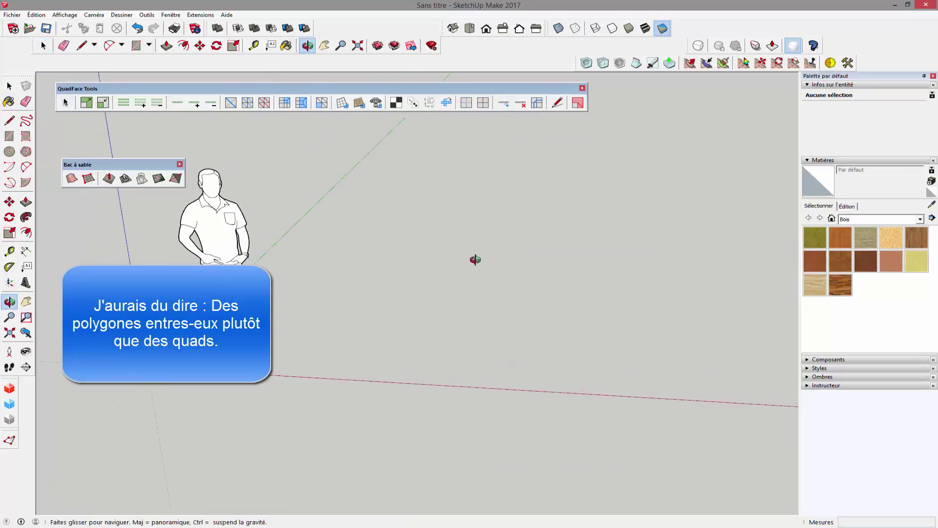
Draw a horizontal circle on the ground beside the figure and a concentric vertical circle about 98 cm in radius
scroll(471, 258, "up", 3)
key("c")
left_click(430, 339)
left_click(515, 341)
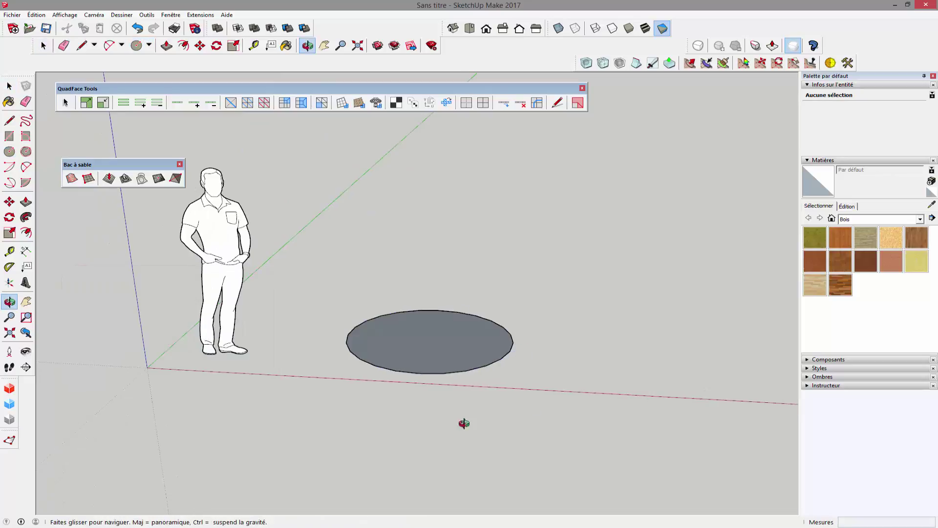
middle_click_drag(465, 423, 333, 269)
left_click(430, 339)
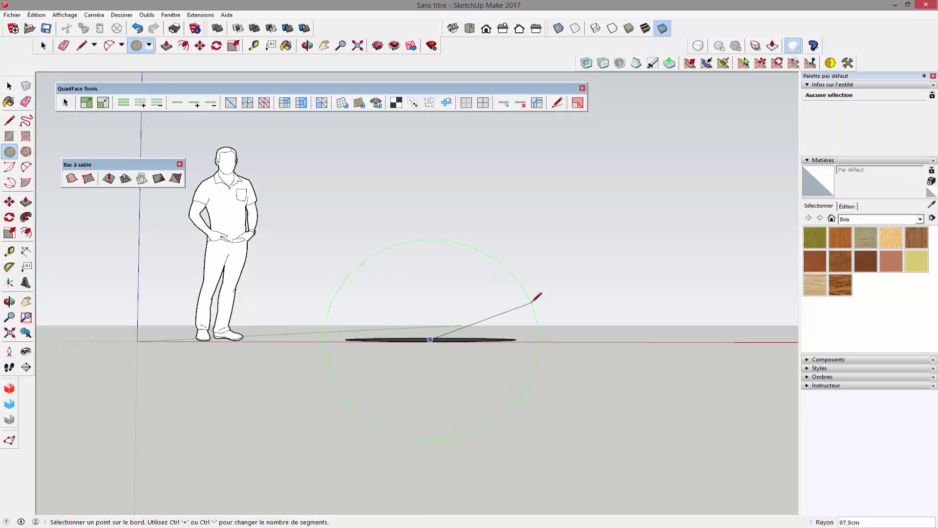
left_click(537, 300)
middle_click_drag(538, 293, 546, 360)
Sweep the vertical circle around the horizontal one with Follow Me to form a sphere
key("space")
left_click(457, 340)
left_click(25, 216)
left_click(438, 339)
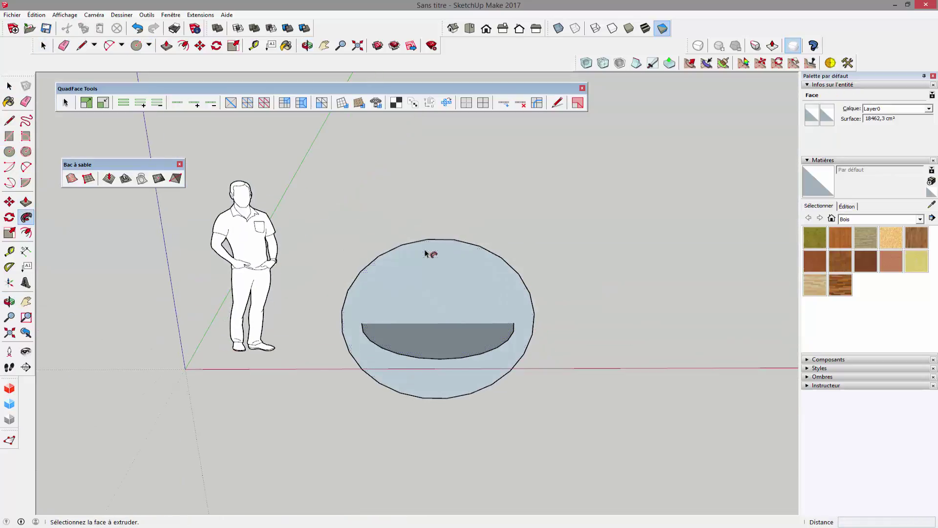
key("space")
Unsmooth the whole sphere's edges with Unsmooth Quads and clear the selection
left_click(439, 331)
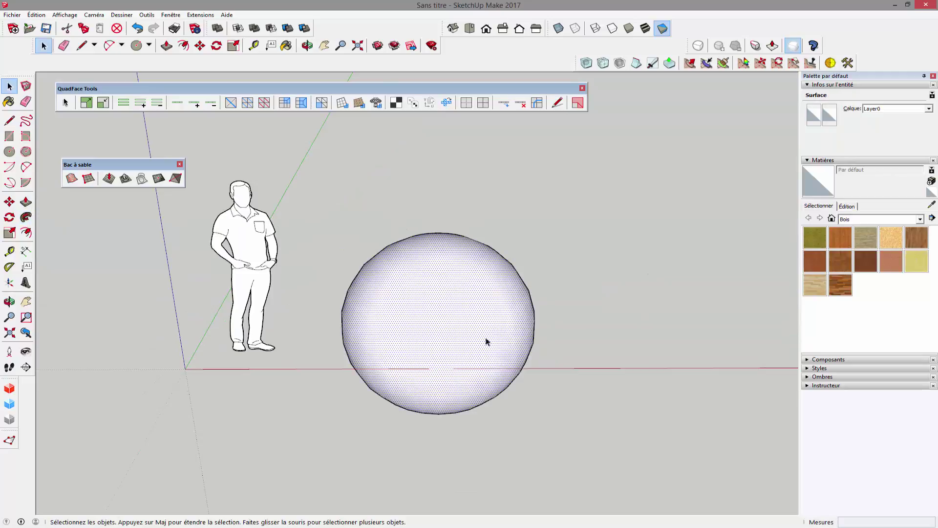
middle_click_drag(535, 296, 566, 83)
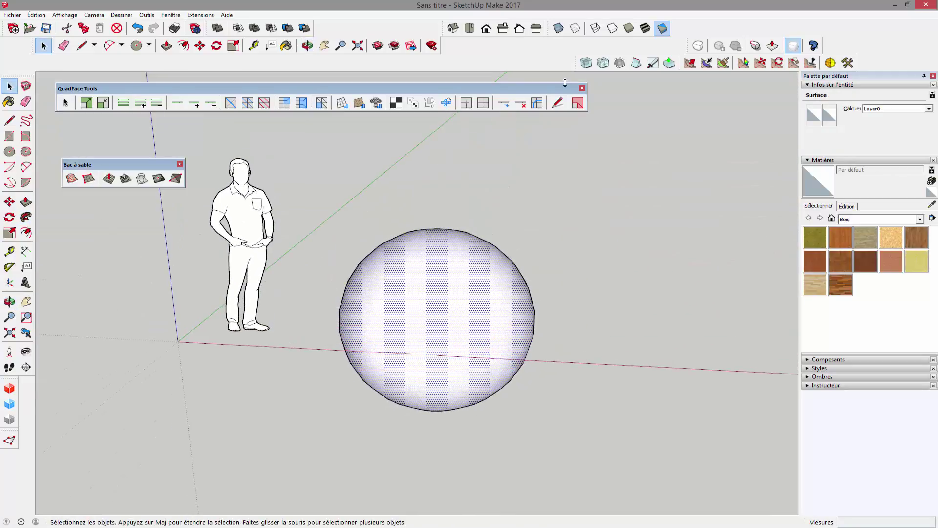
left_click(482, 107)
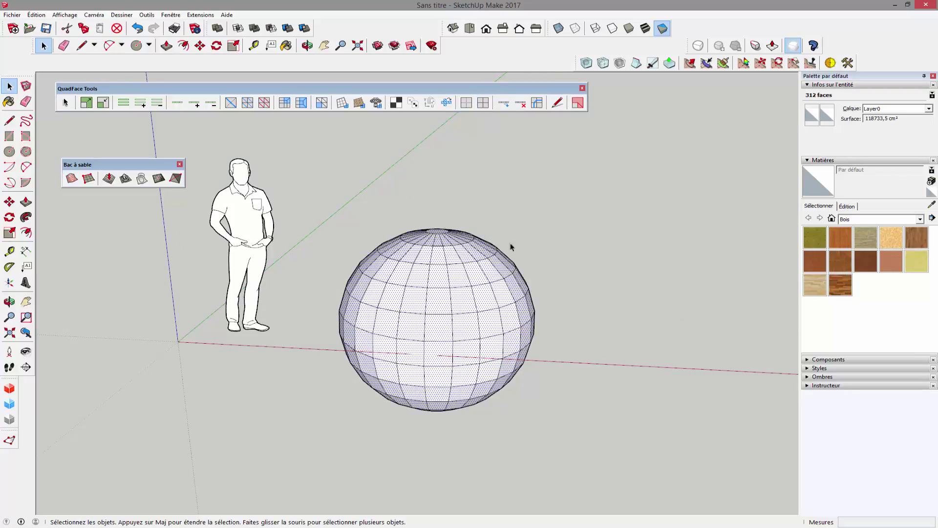
middle_click_drag(593, 279, 350, 263)
key("space")
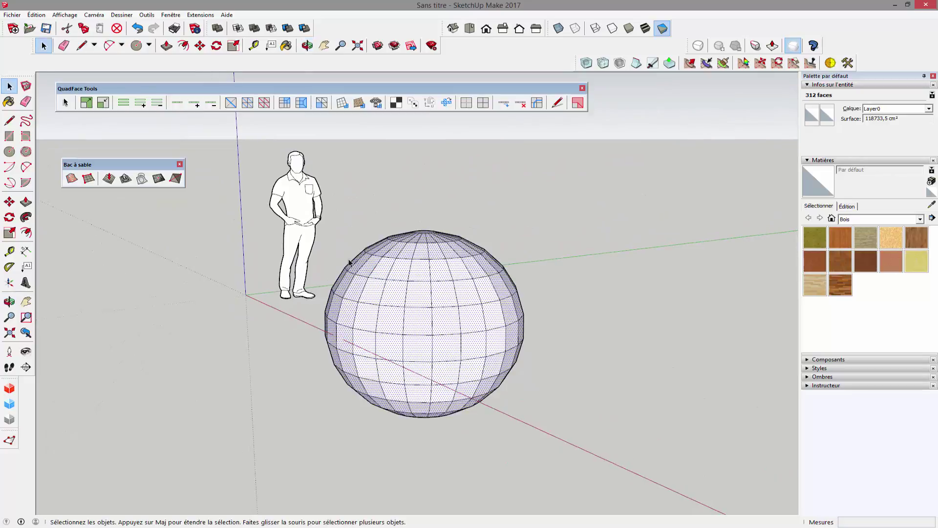
scroll(364, 291, "up", 3)
scroll(365, 292, "up", 1)
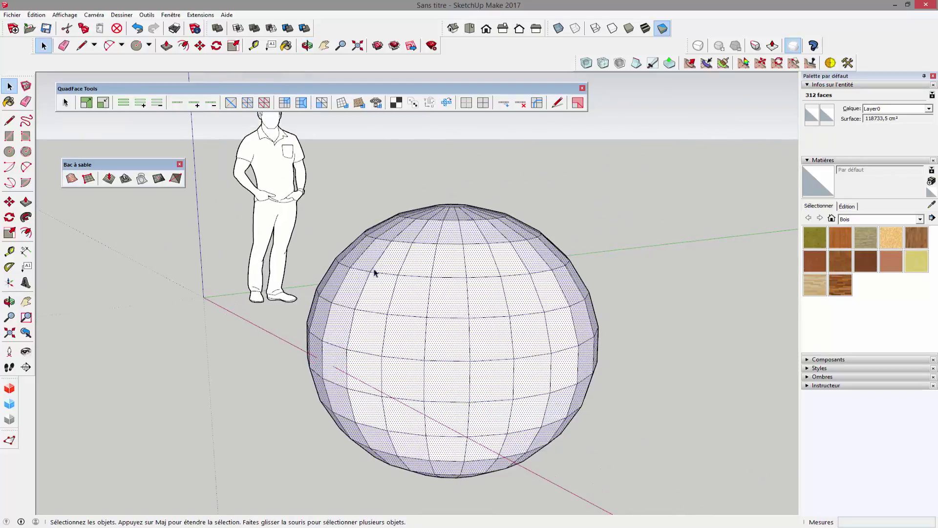
left_click(629, 198)
middle_click_drag(629, 201, 360, 247)
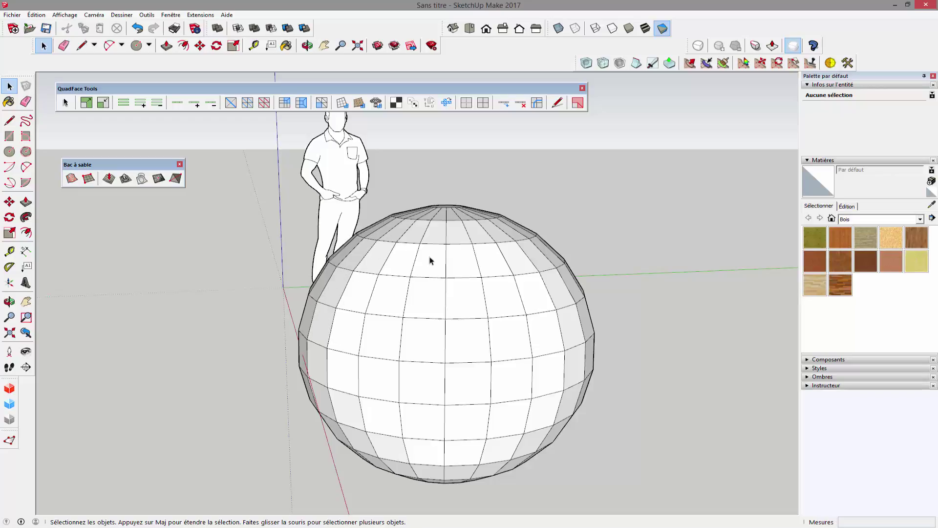
Smooth the edges of the entire sphere with Smooth Quads and restore them with Unsmooth Quads
triple_click(439, 265)
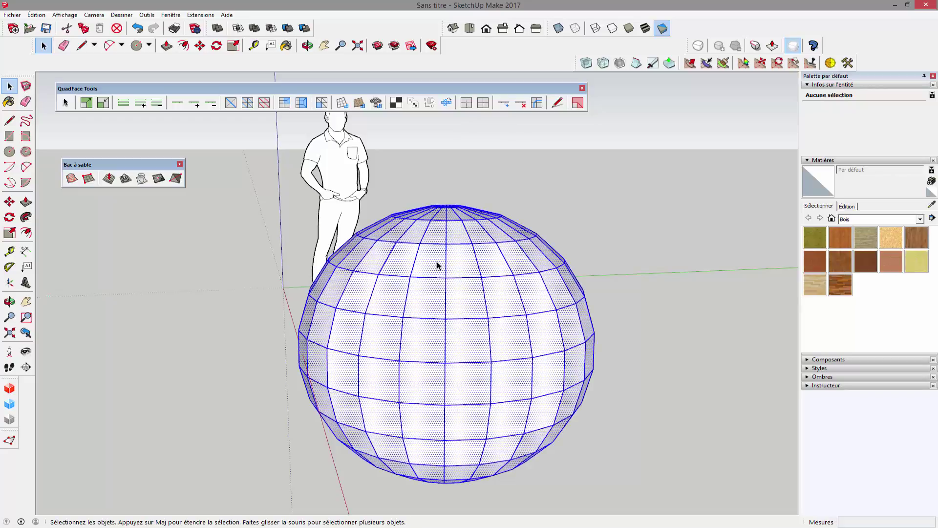
left_click(447, 102)
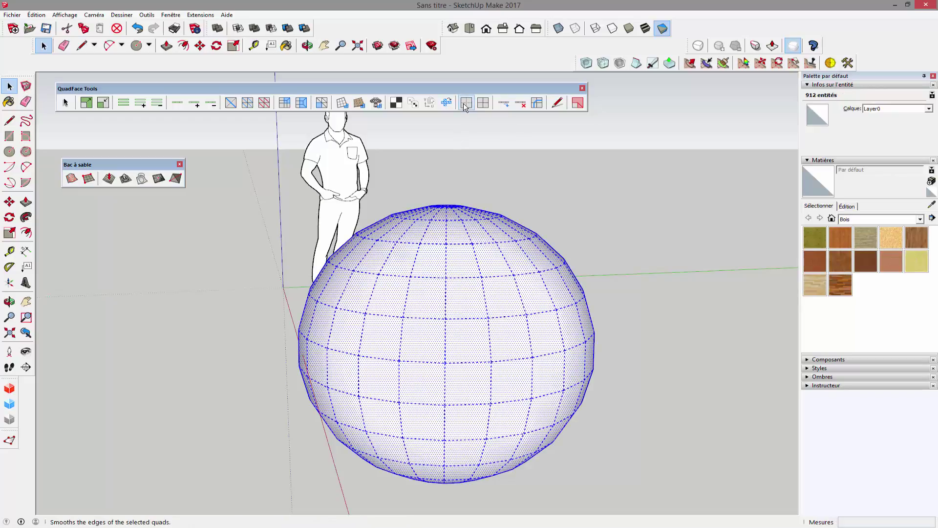
left_click(641, 199)
left_click(469, 262)
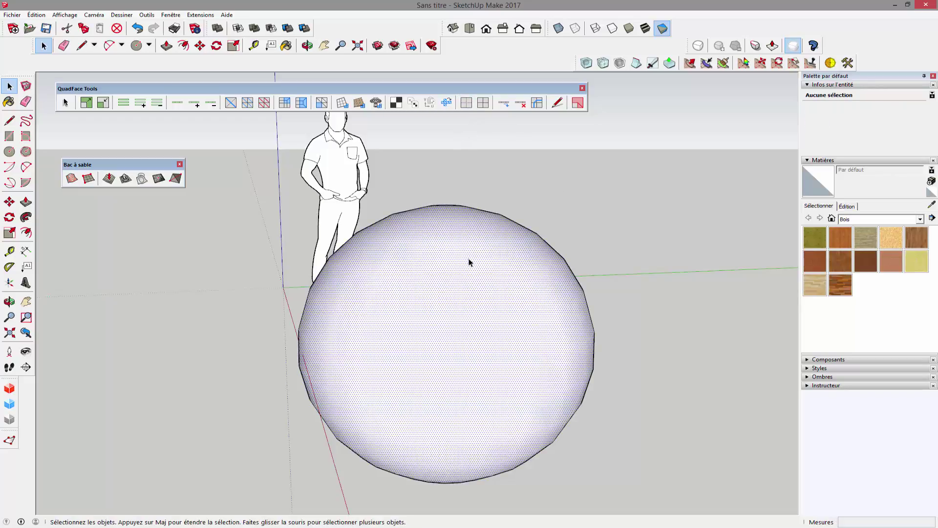
left_click(482, 103)
Select a patch of faces and edges on the upper front of the sphere and smooth only those quads
left_click(415, 271)
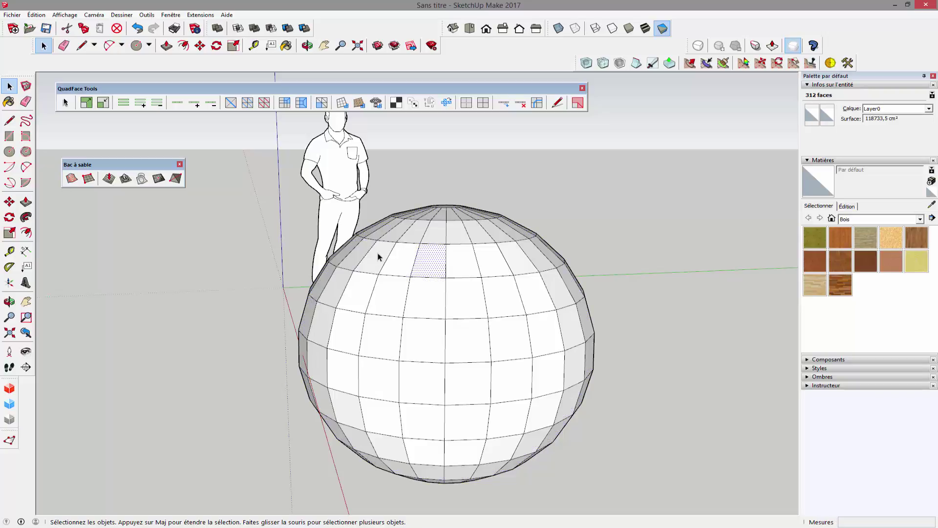
left_click_drag(376, 241, 506, 382)
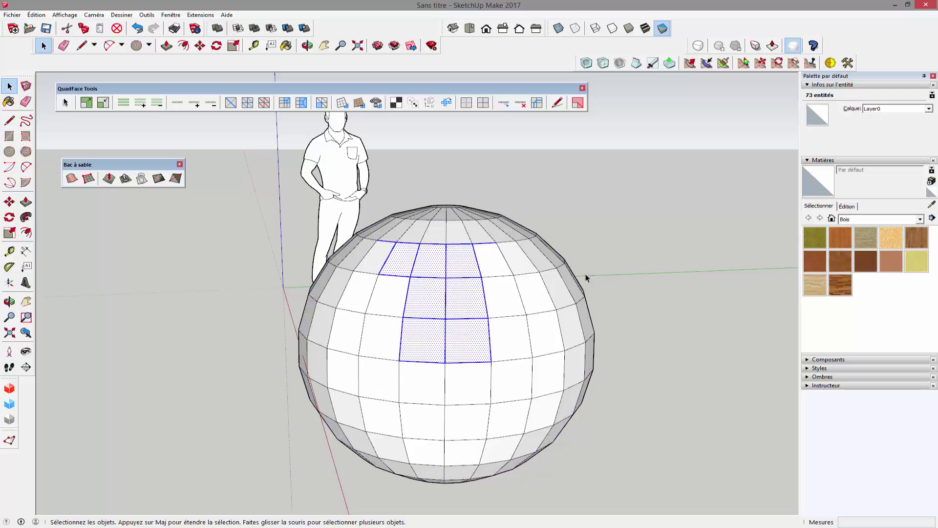
middle_click_drag(624, 269, 478, 241)
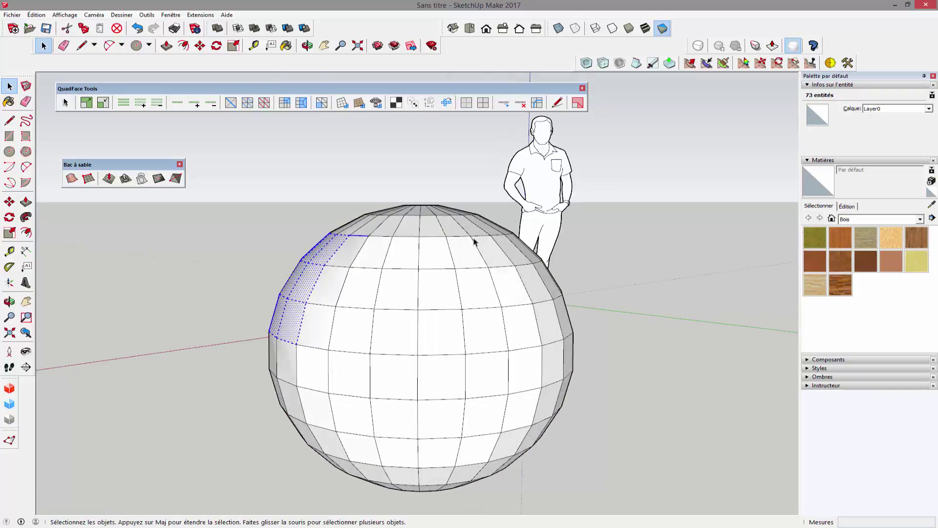
key("Delete")
middle_click_drag(173, 354, 331, 262)
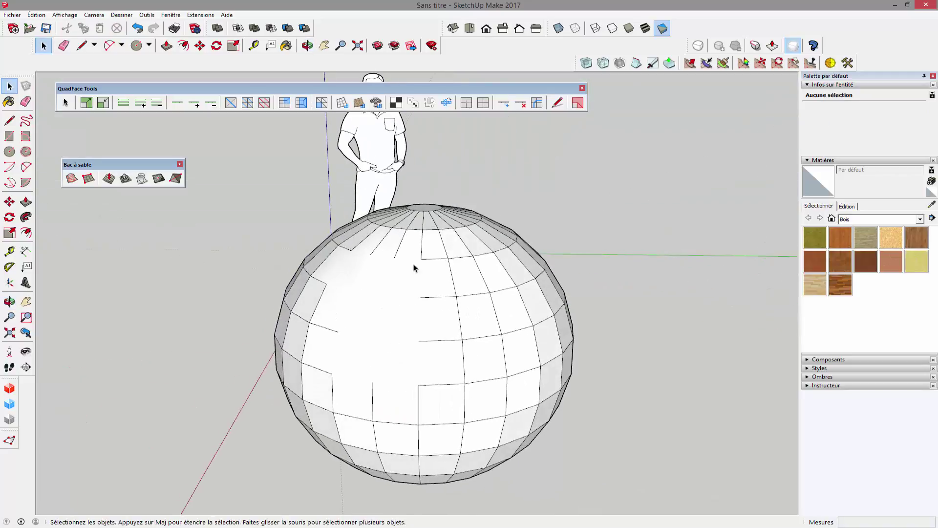
middle_click_drag(478, 307, 319, 235)
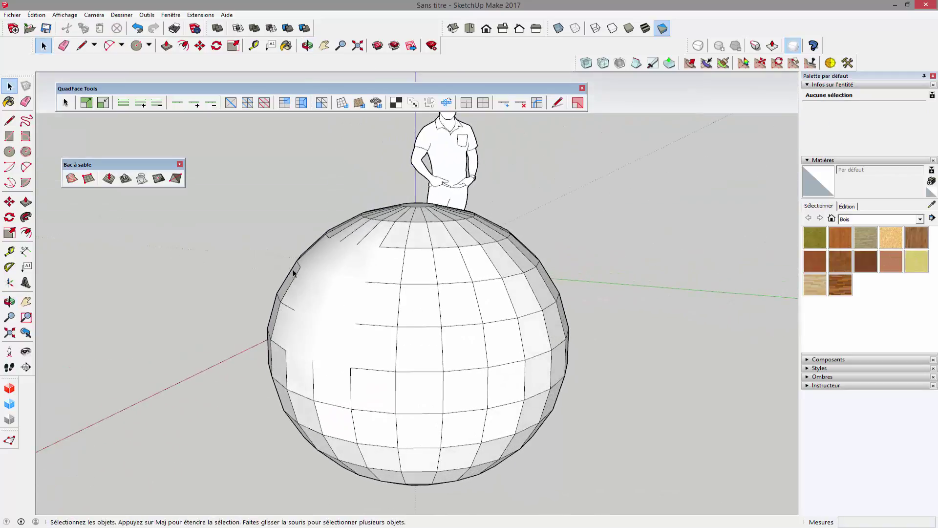
middle_click_drag(295, 269, 792, 219)
key("space")
middle_click_drag(565, 262, 284, 341)
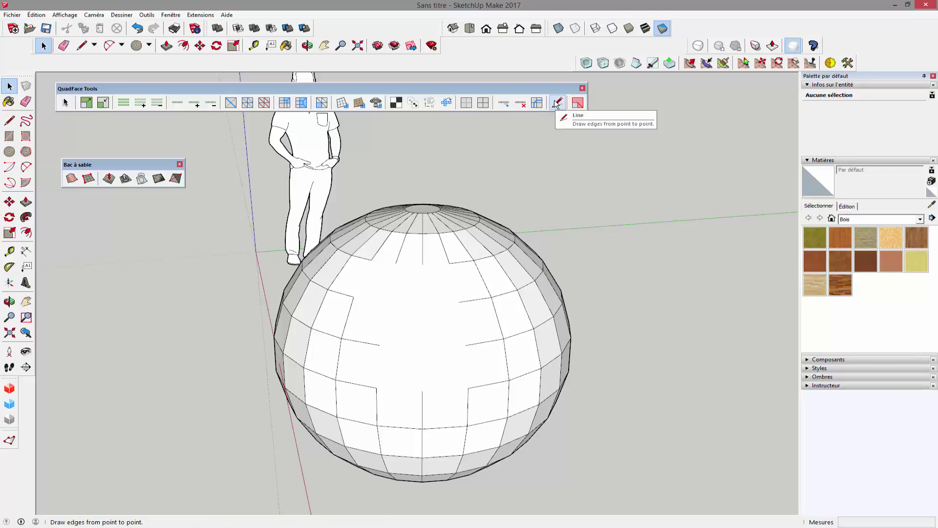
left_click(146, 15)
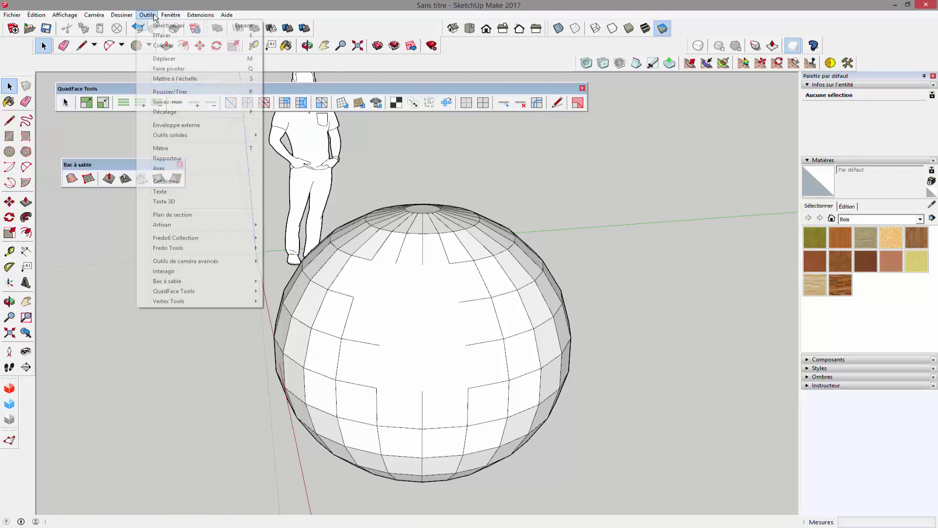
mouse_move(200, 281)
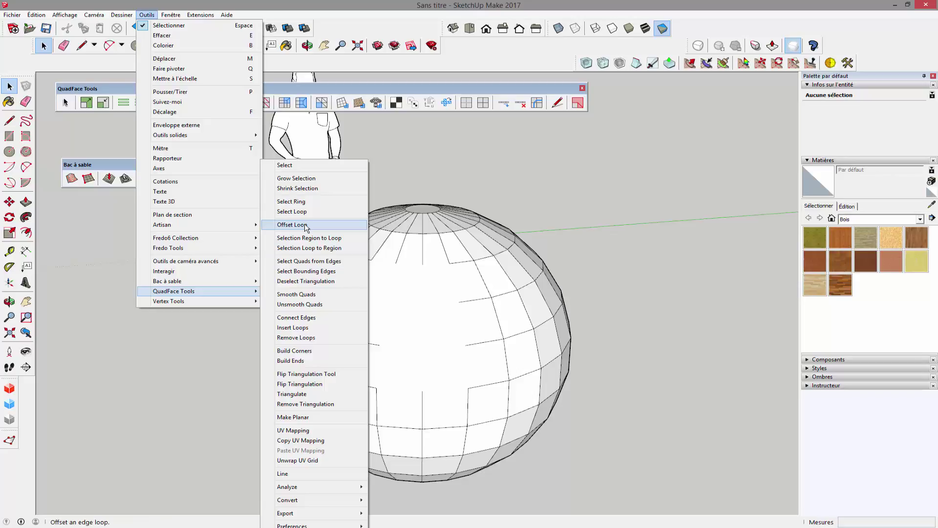
left_click(544, 233)
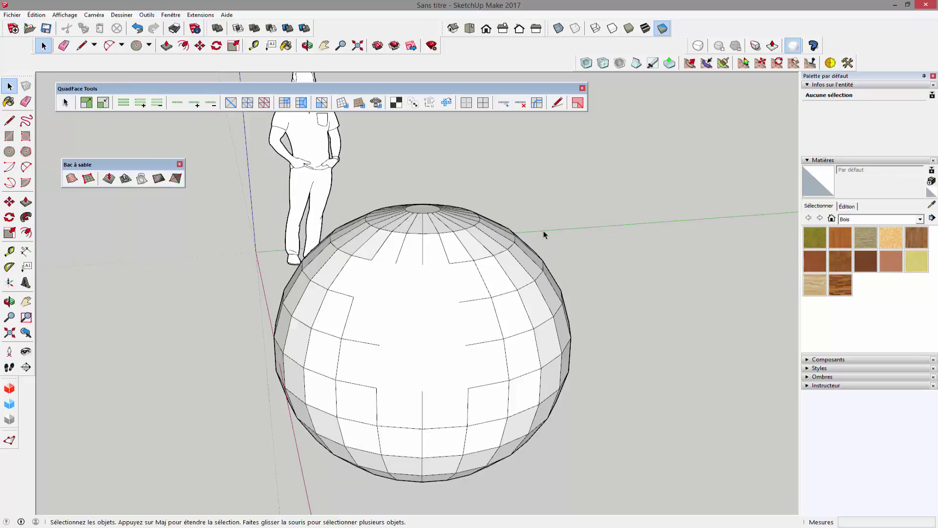